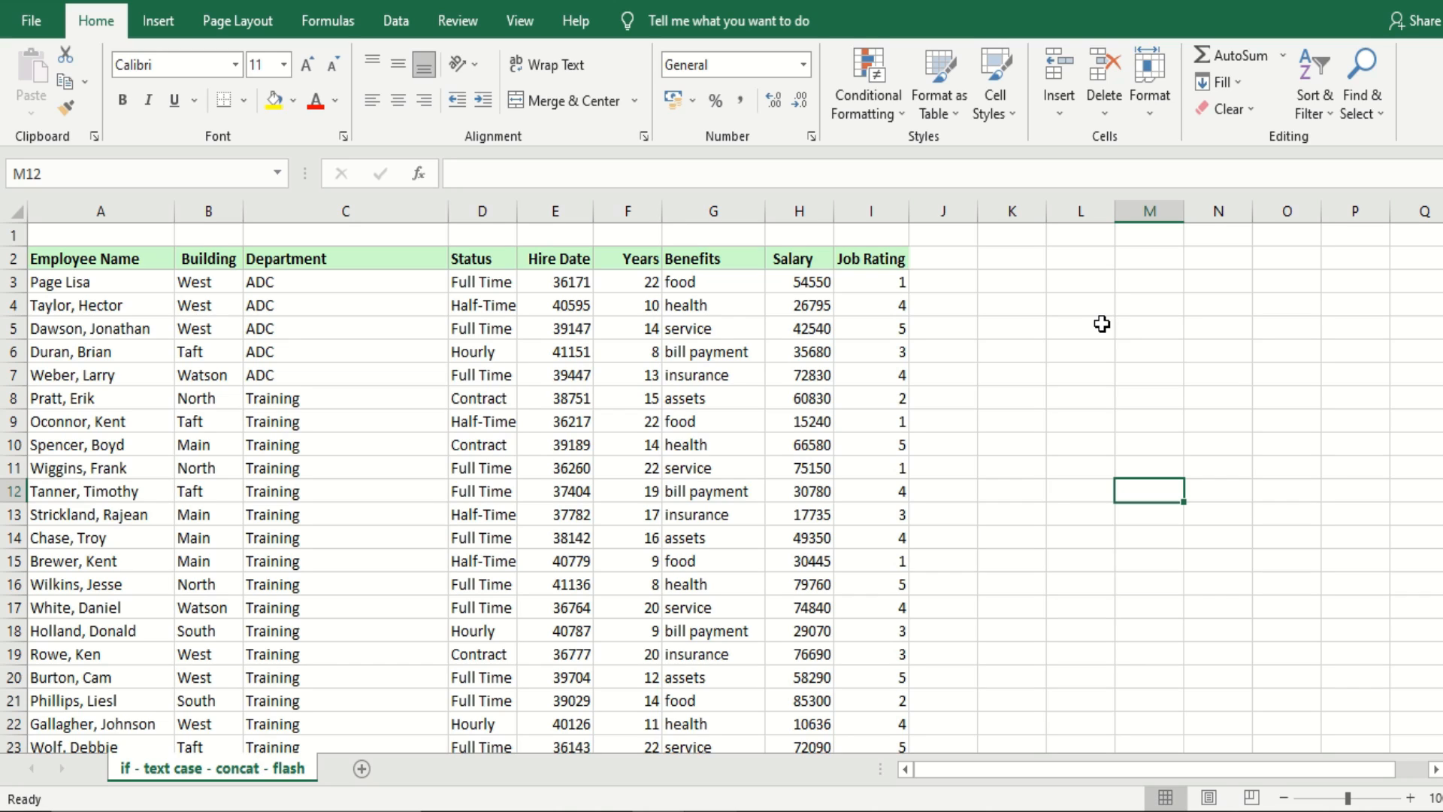
Add filters to the header row A2:I2 of the employee table
{"action": "key", "text": "ctrl+shift+l"}
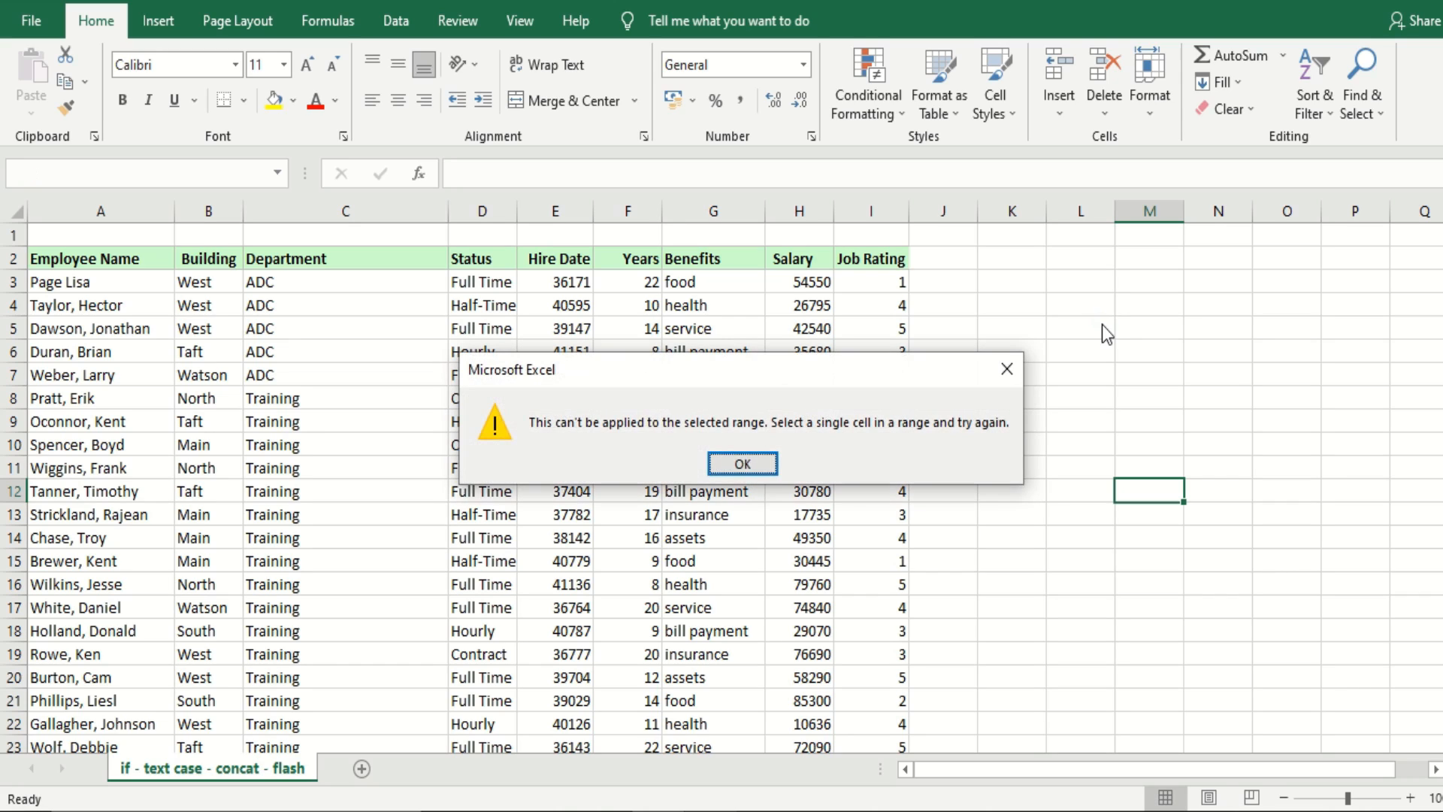
{"action": "left_click", "coordinate": [742, 464]}
{"action": "left_click_drag", "start_coordinate": [140, 258], "coordinate": [853, 258]}
{"action": "key", "text": "ctrl+shift+l"}
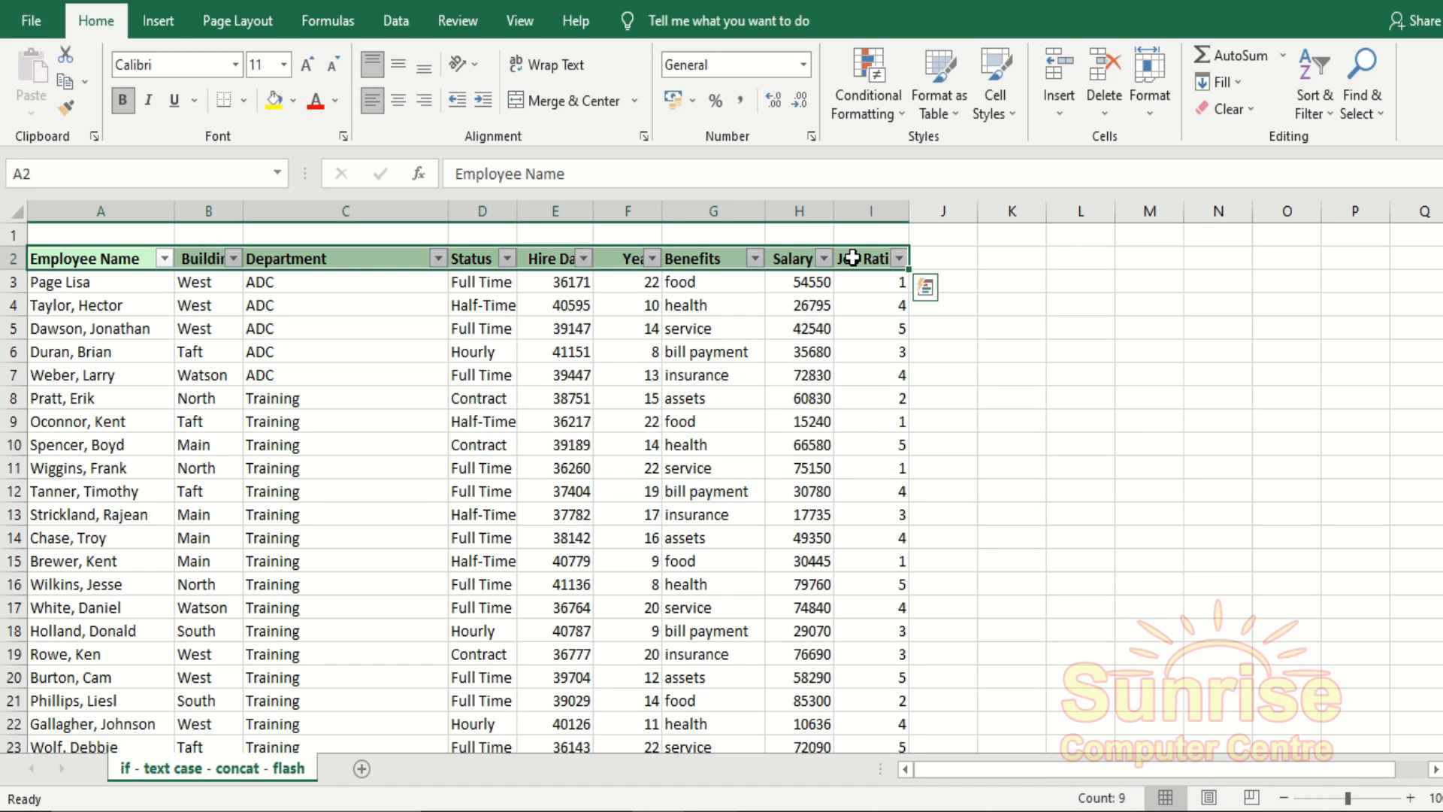
{"action": "left_click", "coordinate": [1025, 555]}
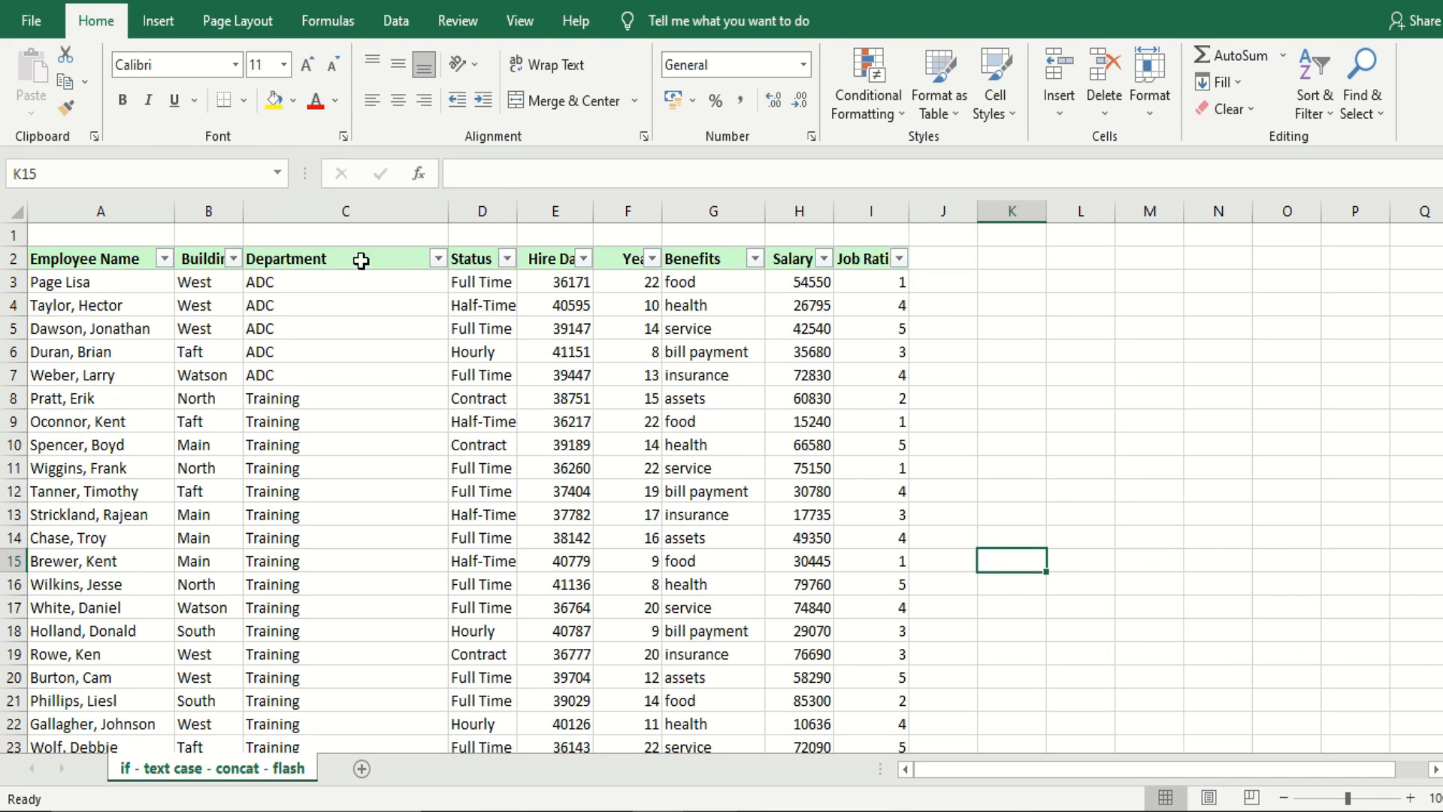
Examine the filter choices offered for the Department and Benefits columns
{"action": "left_click", "coordinate": [440, 257]}
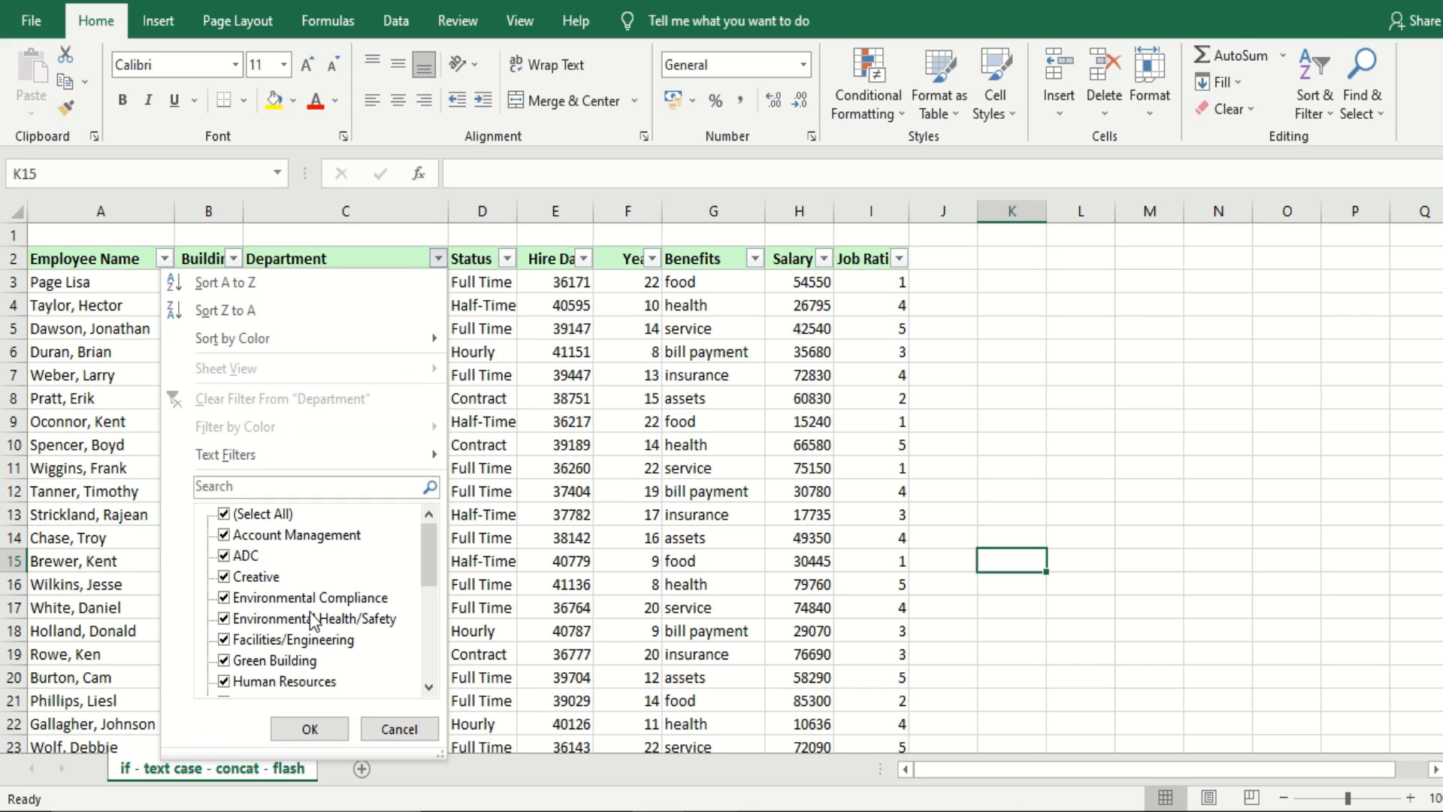
{"action": "left_click_drag", "start_coordinate": [434, 562], "coordinate": [435, 673]}
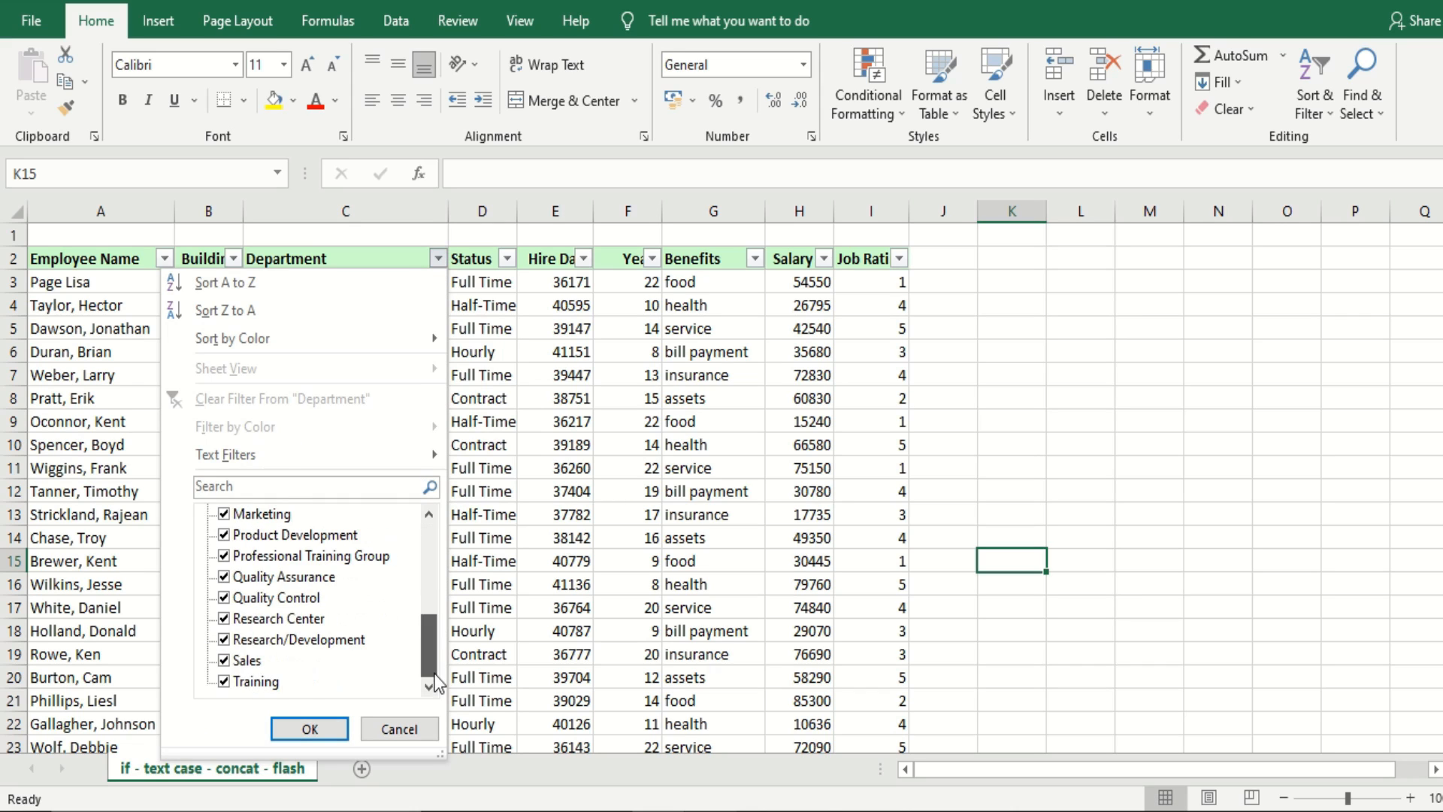
{"action": "left_click", "coordinate": [676, 560]}
{"action": "left_click", "coordinate": [754, 259]}
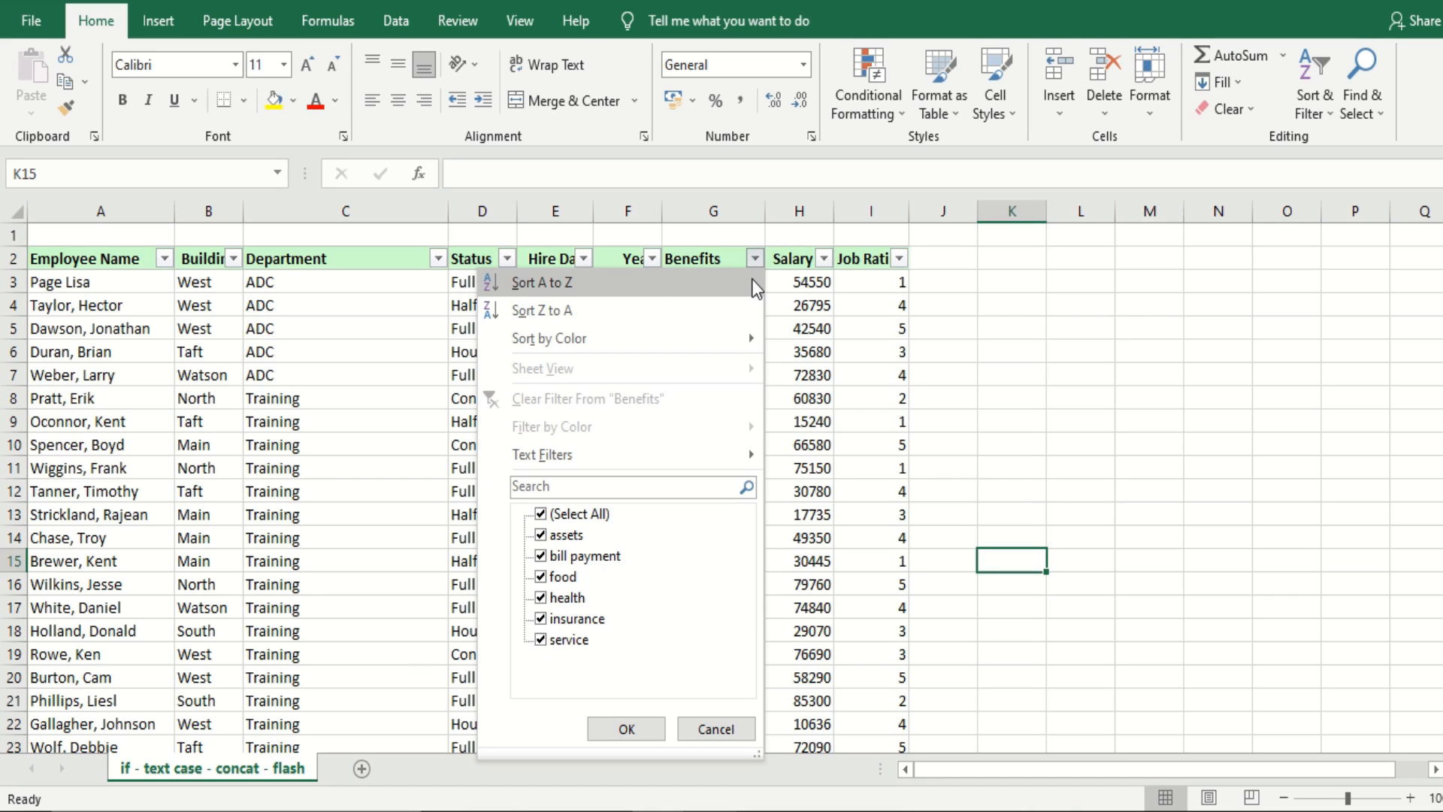
{"action": "left_click", "coordinate": [995, 439]}
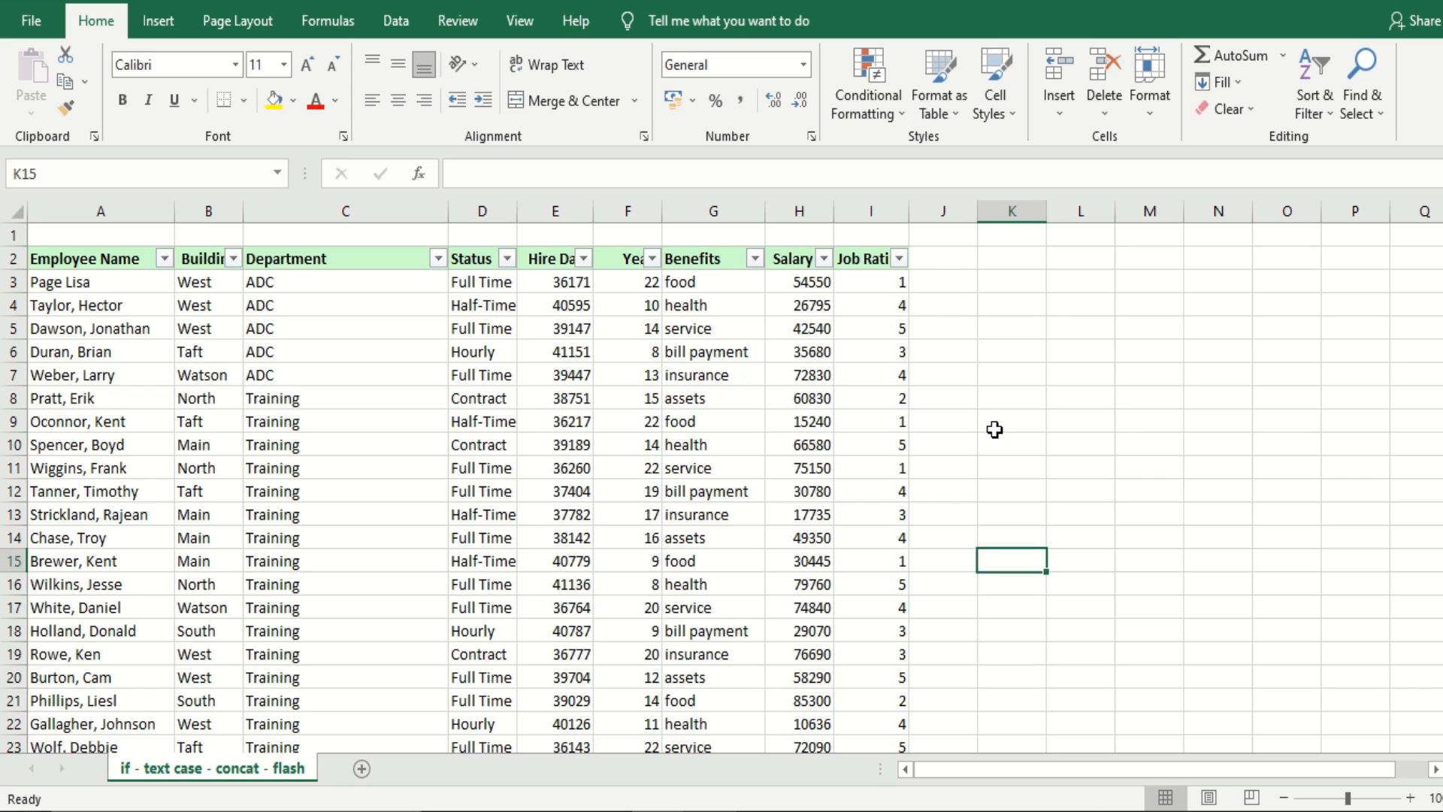
Filter the Job Rating column to show only ratings 2 and 4
{"action": "left_click", "coordinate": [900, 259]}
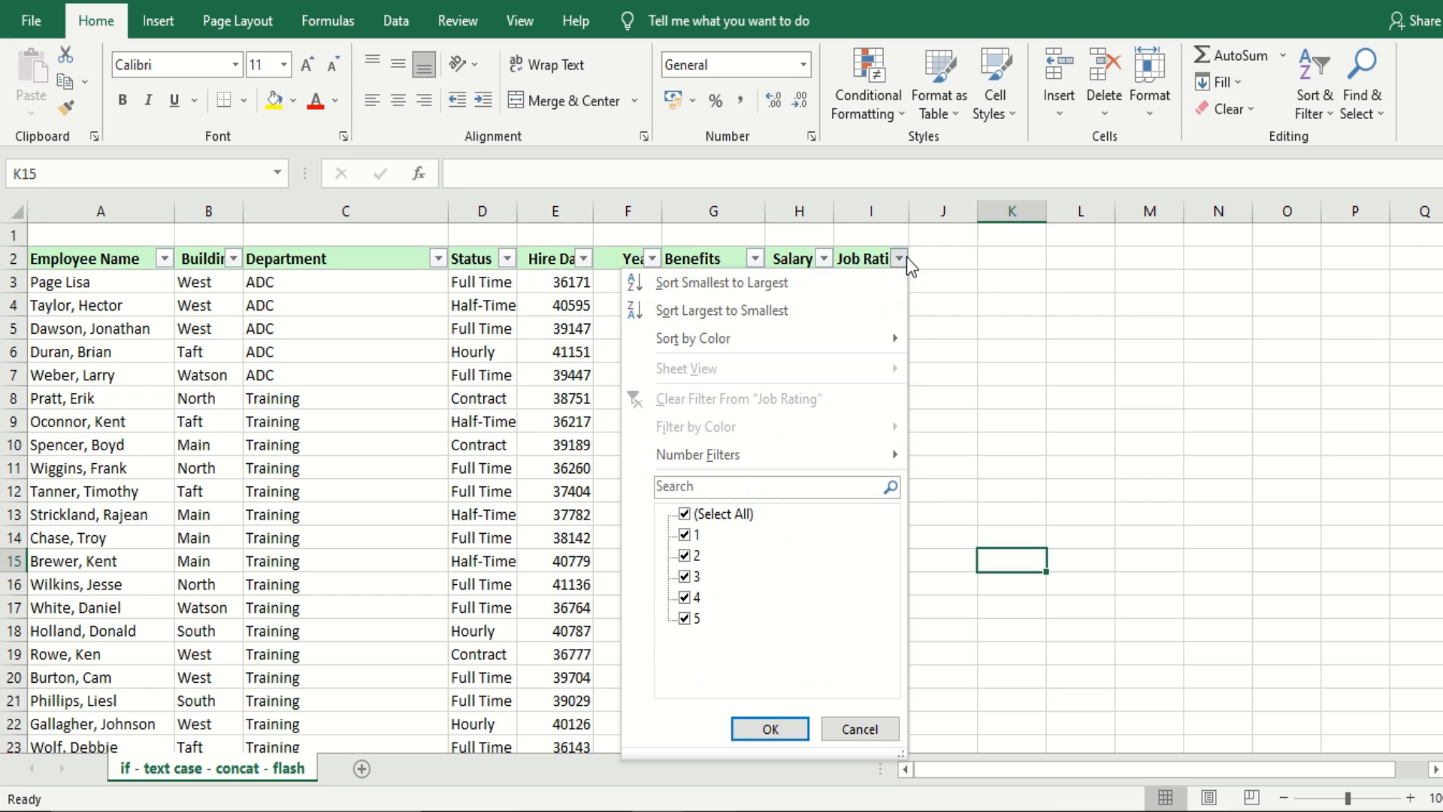
{"action": "left_click", "coordinate": [686, 514]}
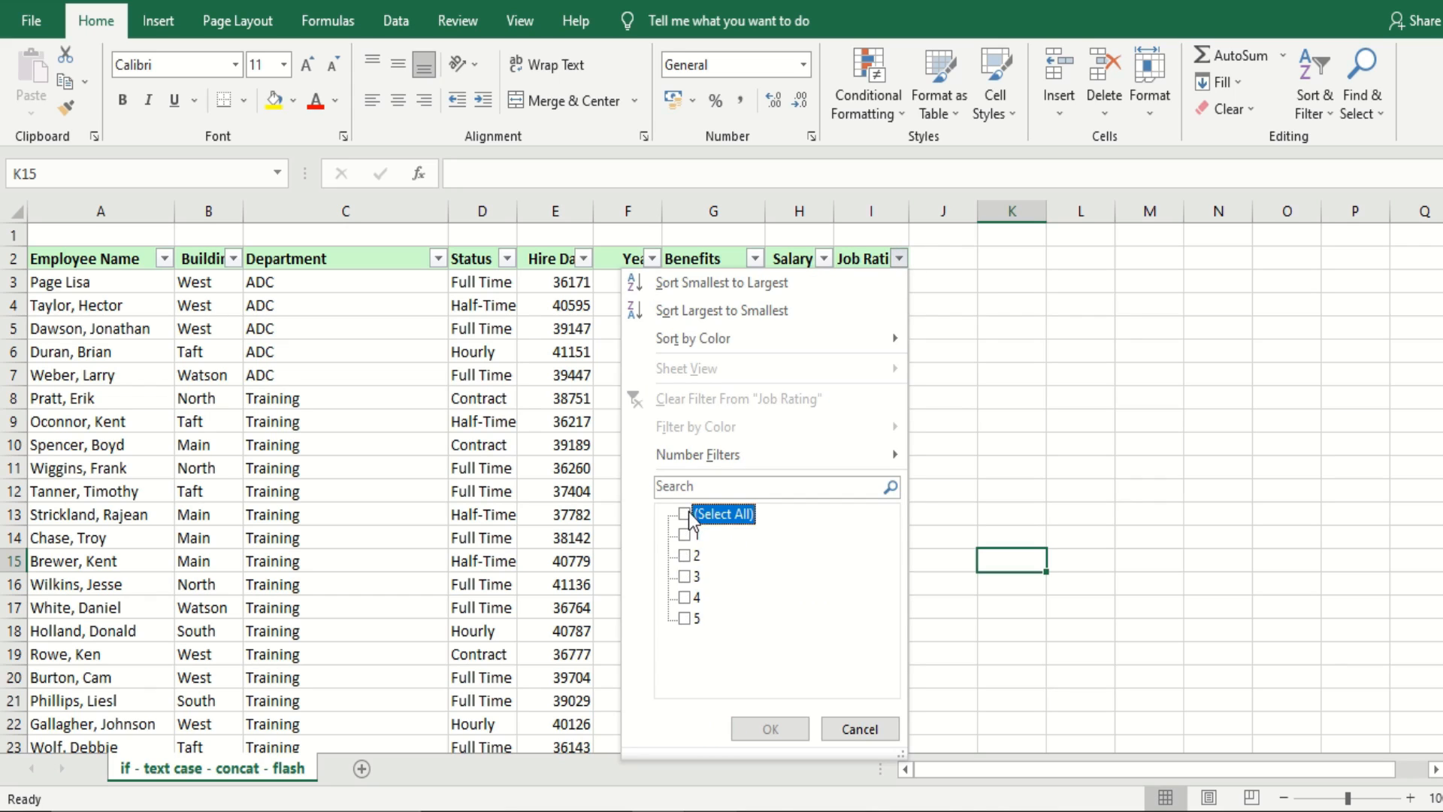
{"action": "left_click", "coordinate": [685, 556]}
{"action": "left_click", "coordinate": [685, 597]}
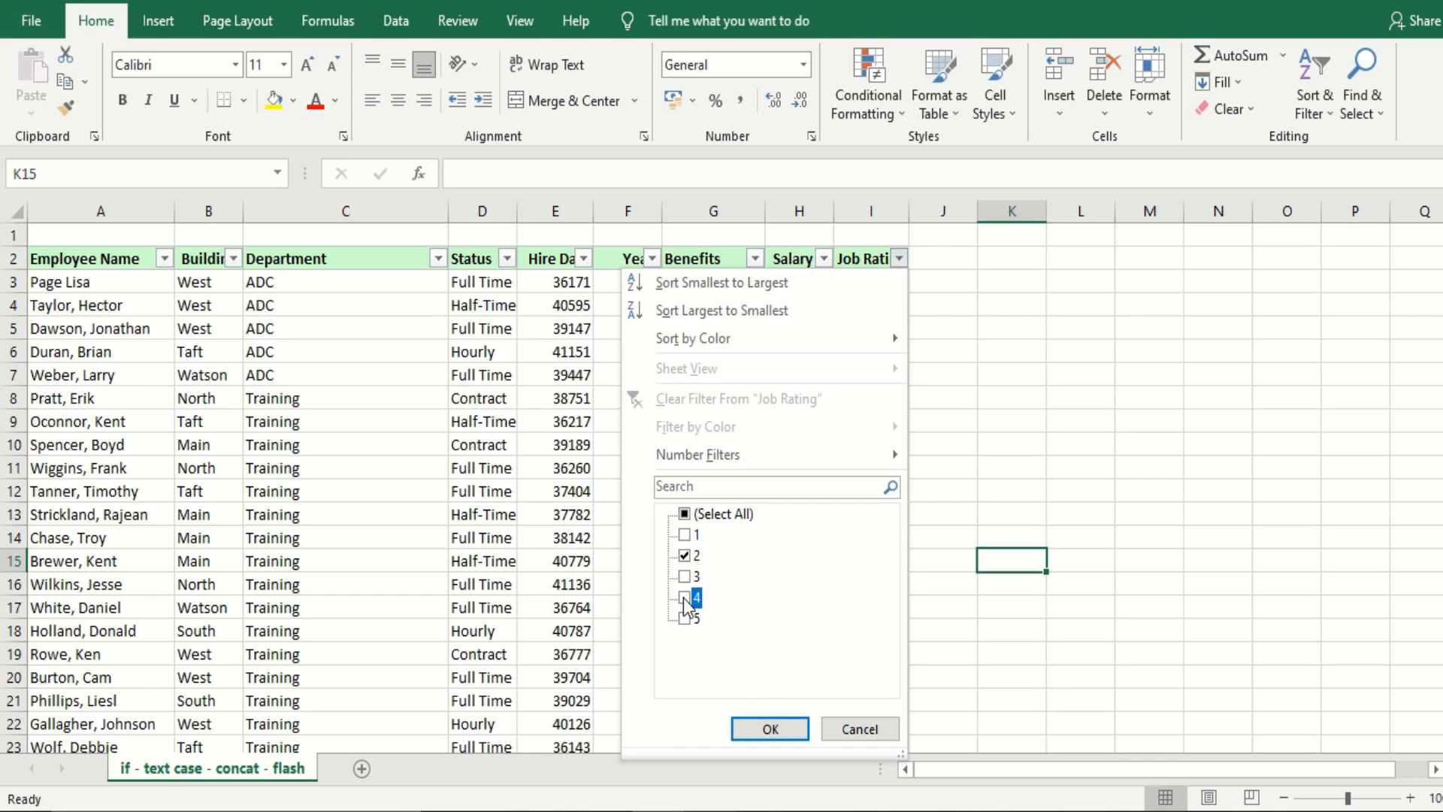
{"action": "left_click", "coordinate": [770, 729]}
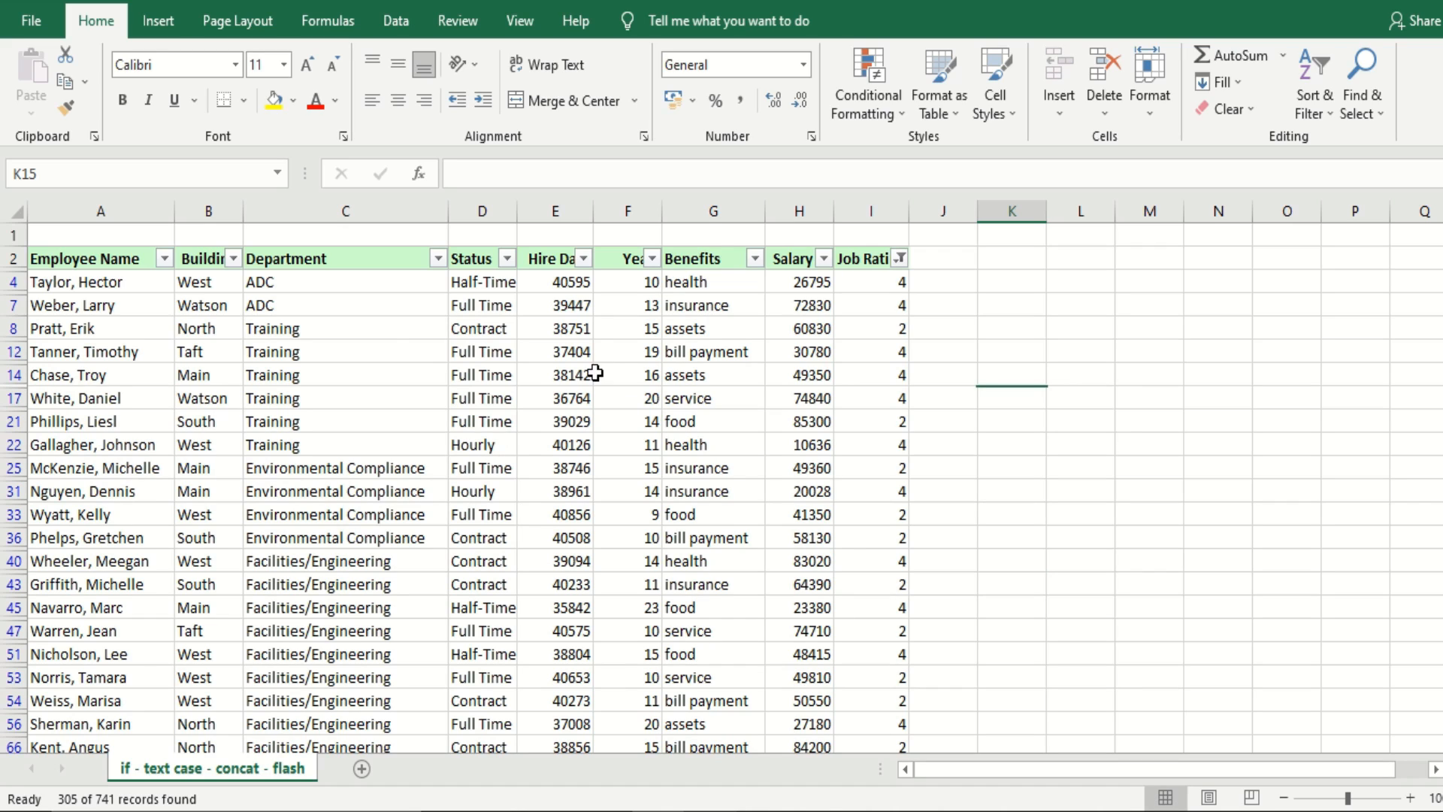
Filter the Building column to show only North, Taft and West
{"action": "left_click", "coordinate": [234, 264]}
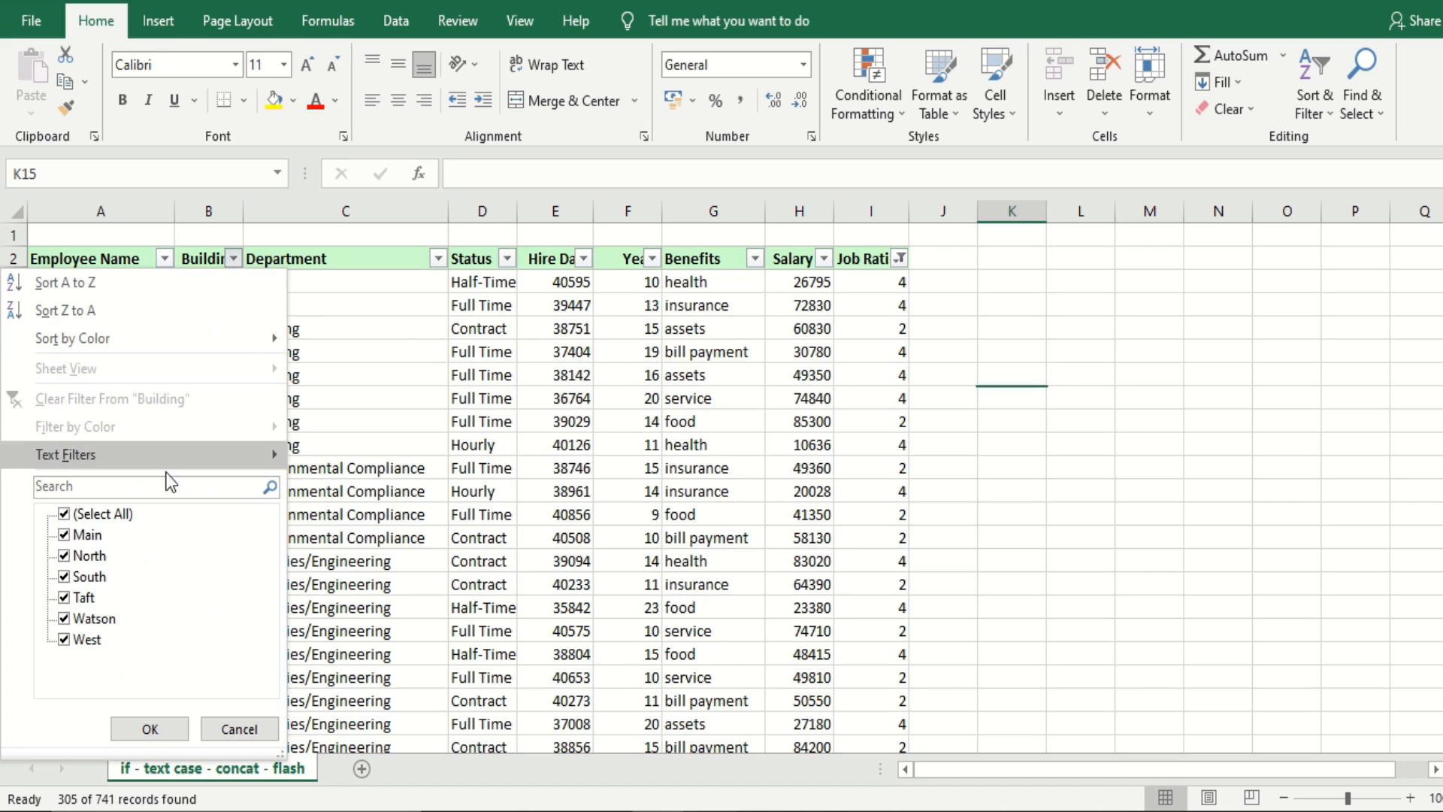
{"action": "left_click", "coordinate": [64, 515]}
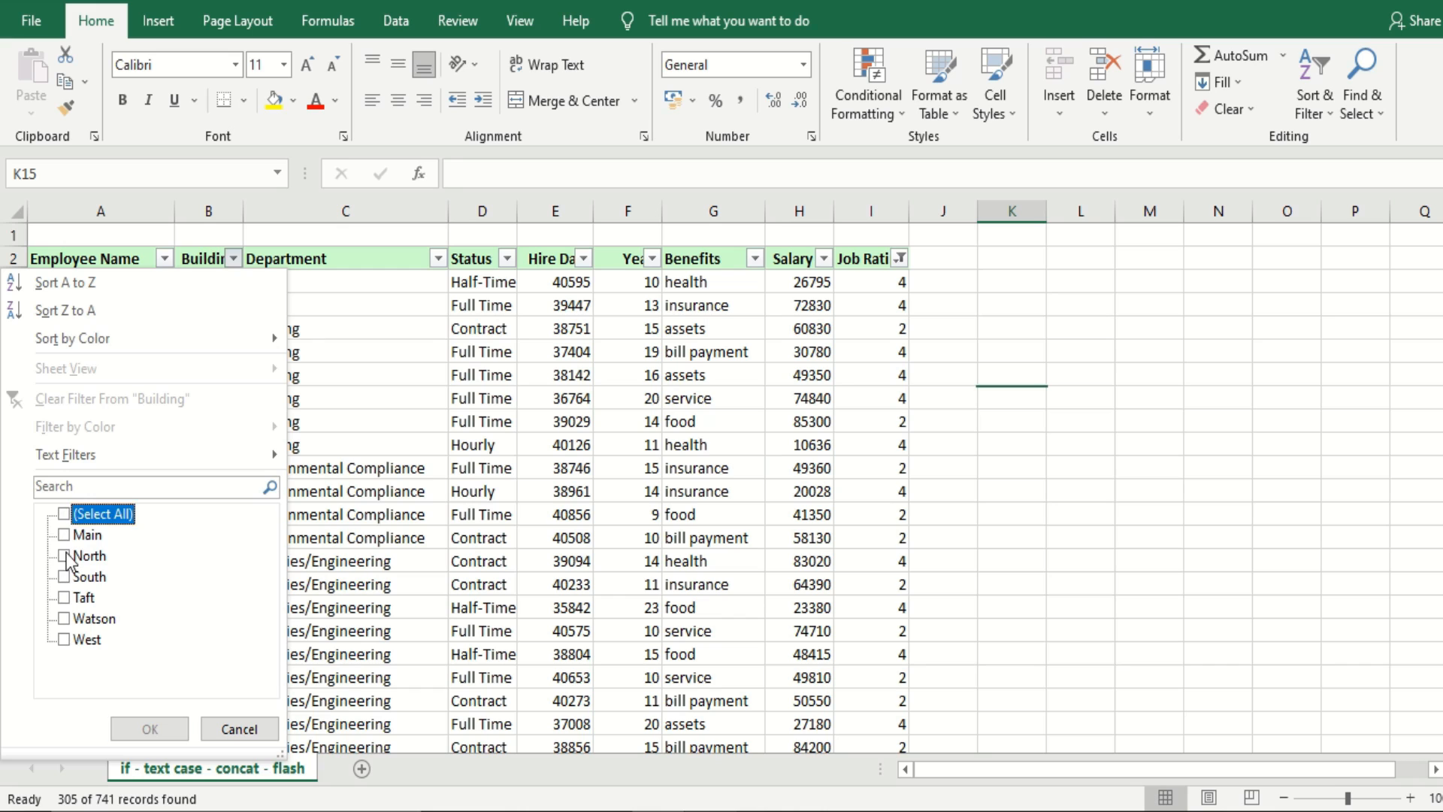
{"action": "left_click", "coordinate": [64, 556]}
{"action": "left_click", "coordinate": [64, 598]}
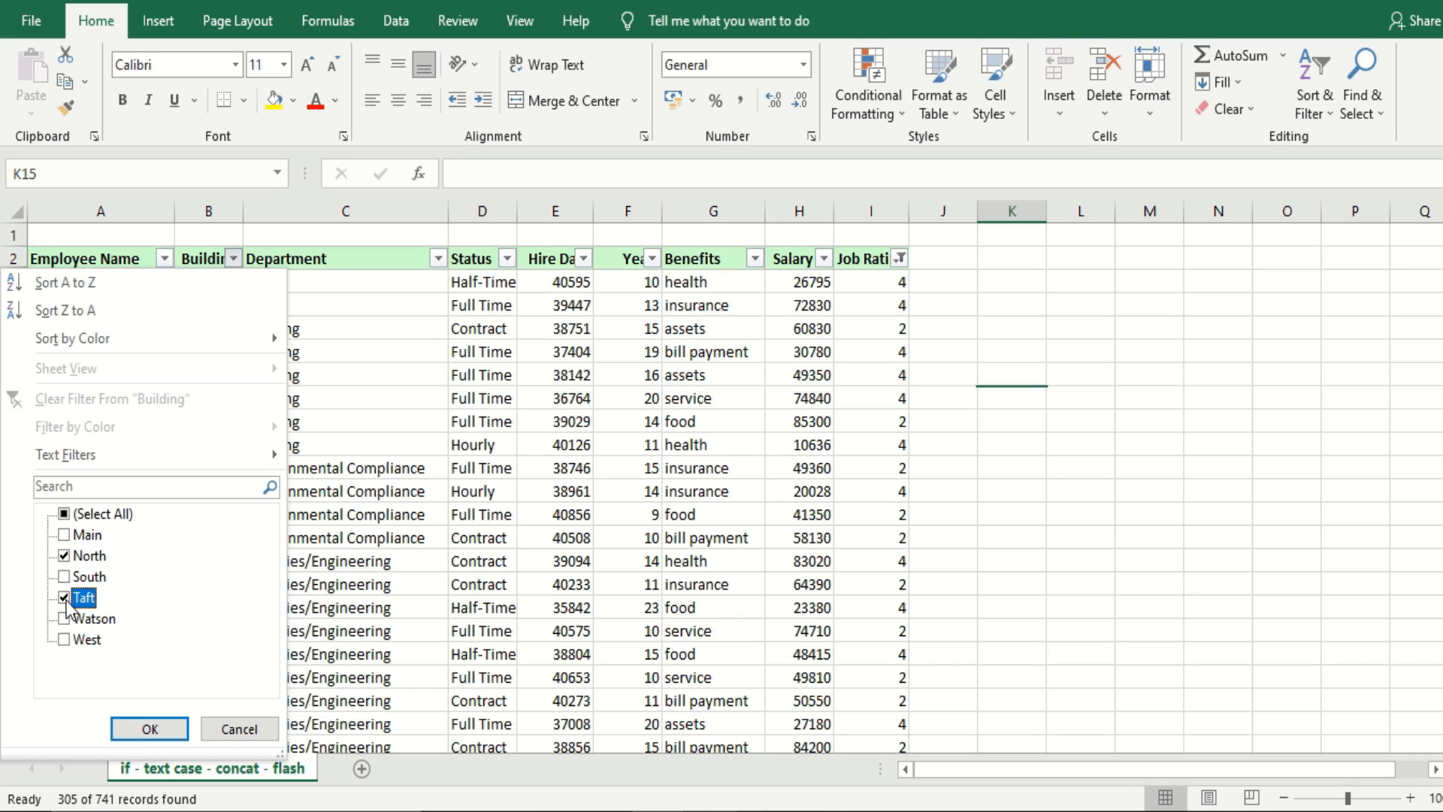
{"action": "left_click", "coordinate": [63, 640]}
{"action": "left_click", "coordinate": [135, 727]}
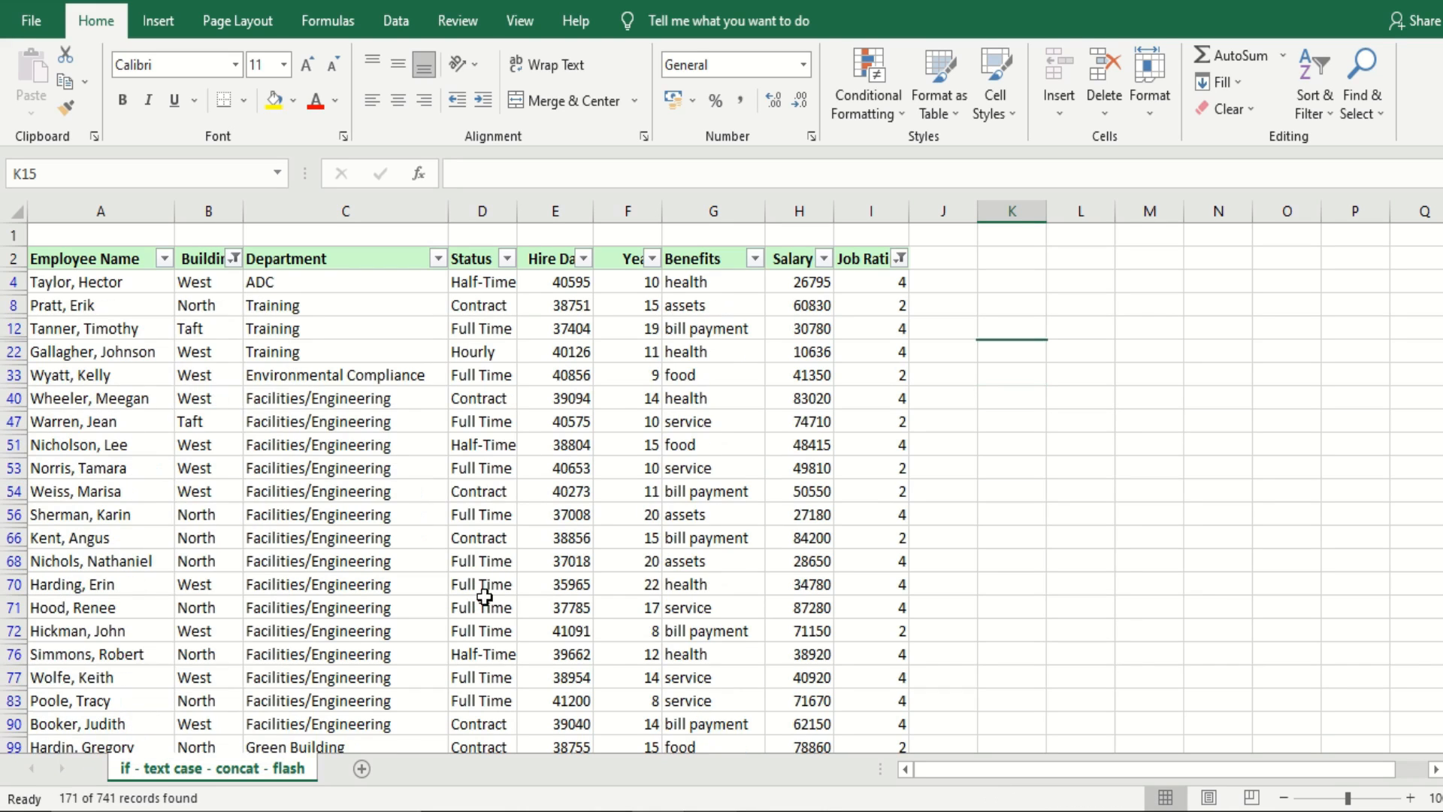
{"action": "left_click", "coordinate": [827, 562]}
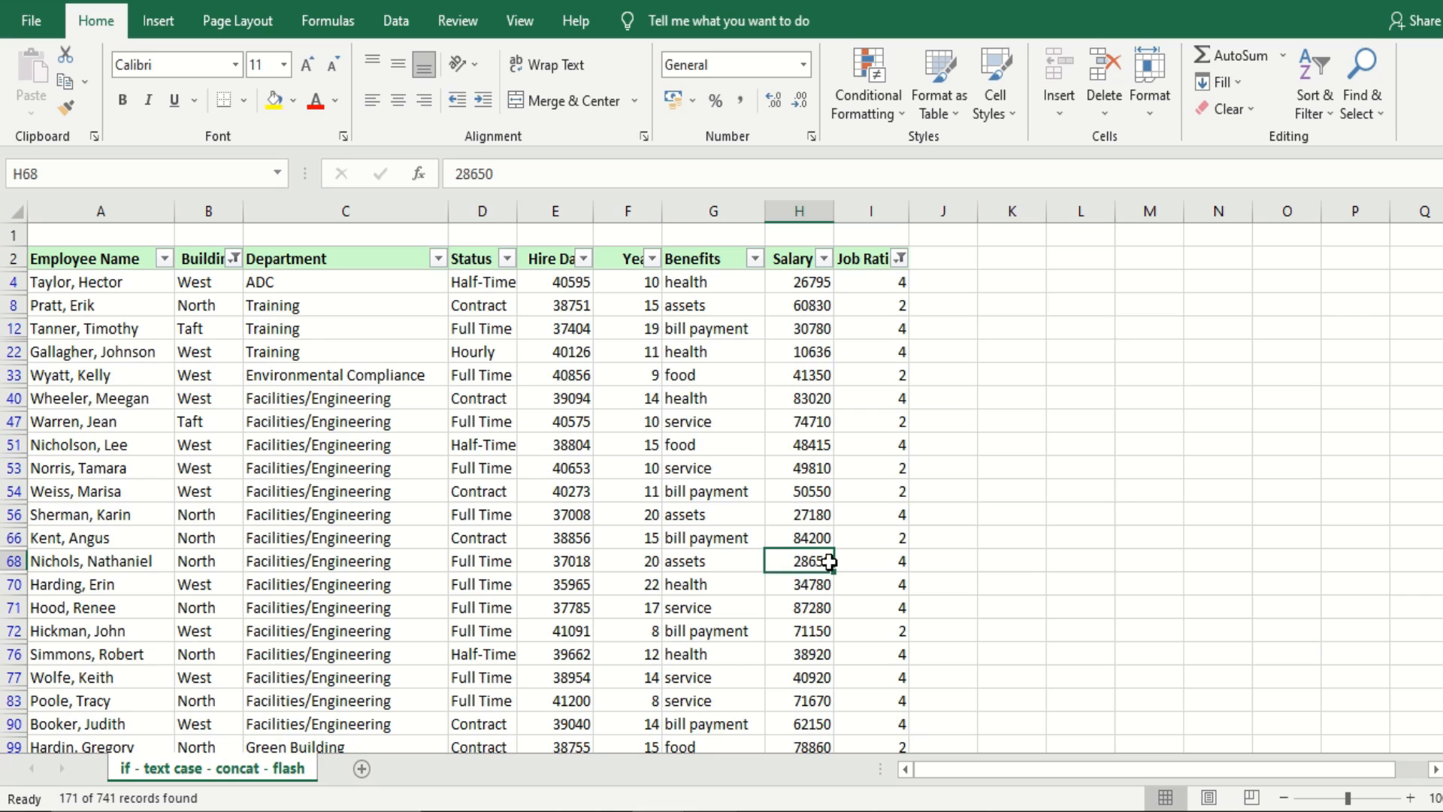
Filter the Status column to show only Full Time and Hourly employees
{"action": "left_click", "coordinate": [508, 260]}
{"action": "left_click", "coordinate": [304, 516]}
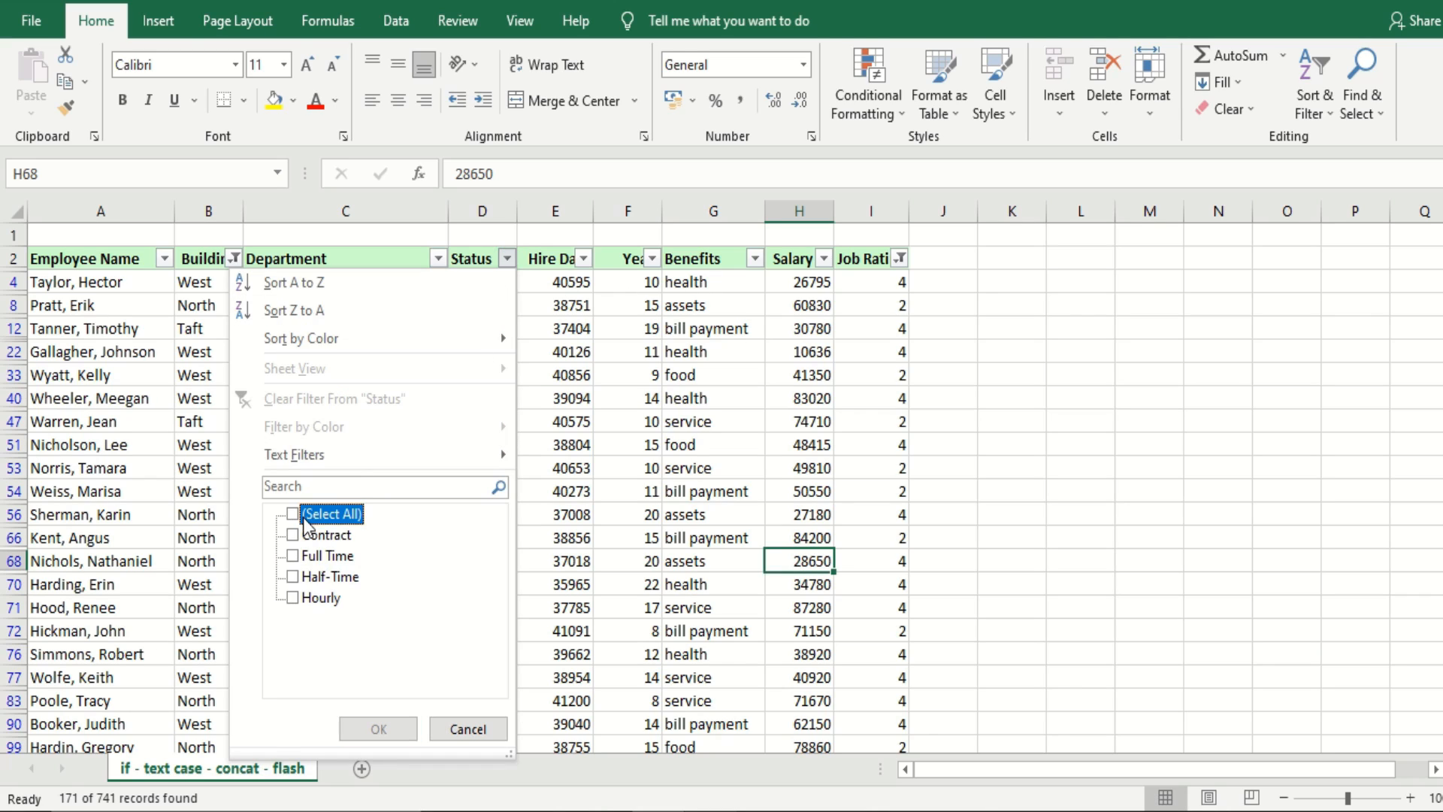
{"action": "left_click", "coordinate": [293, 556]}
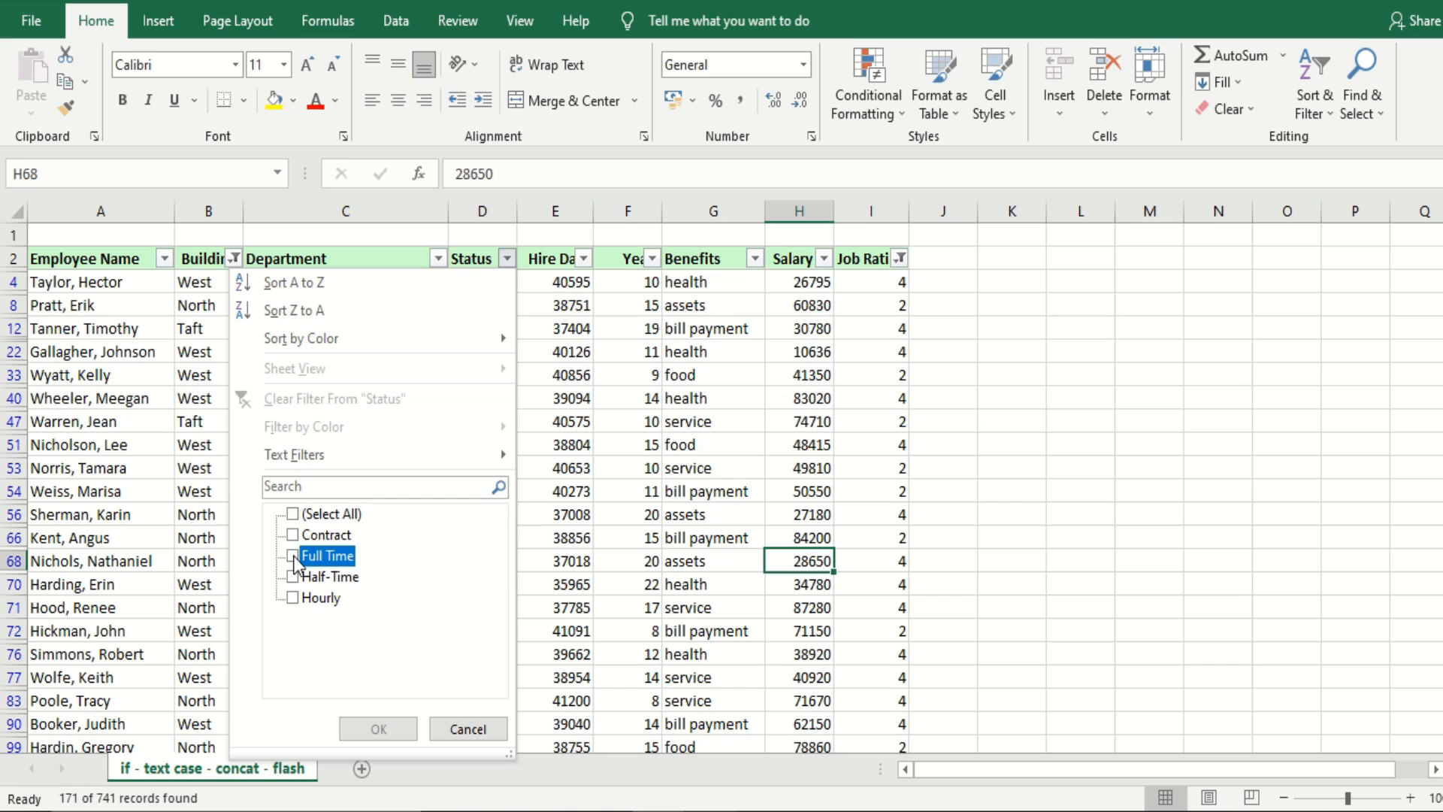
{"action": "left_click", "coordinate": [316, 598]}
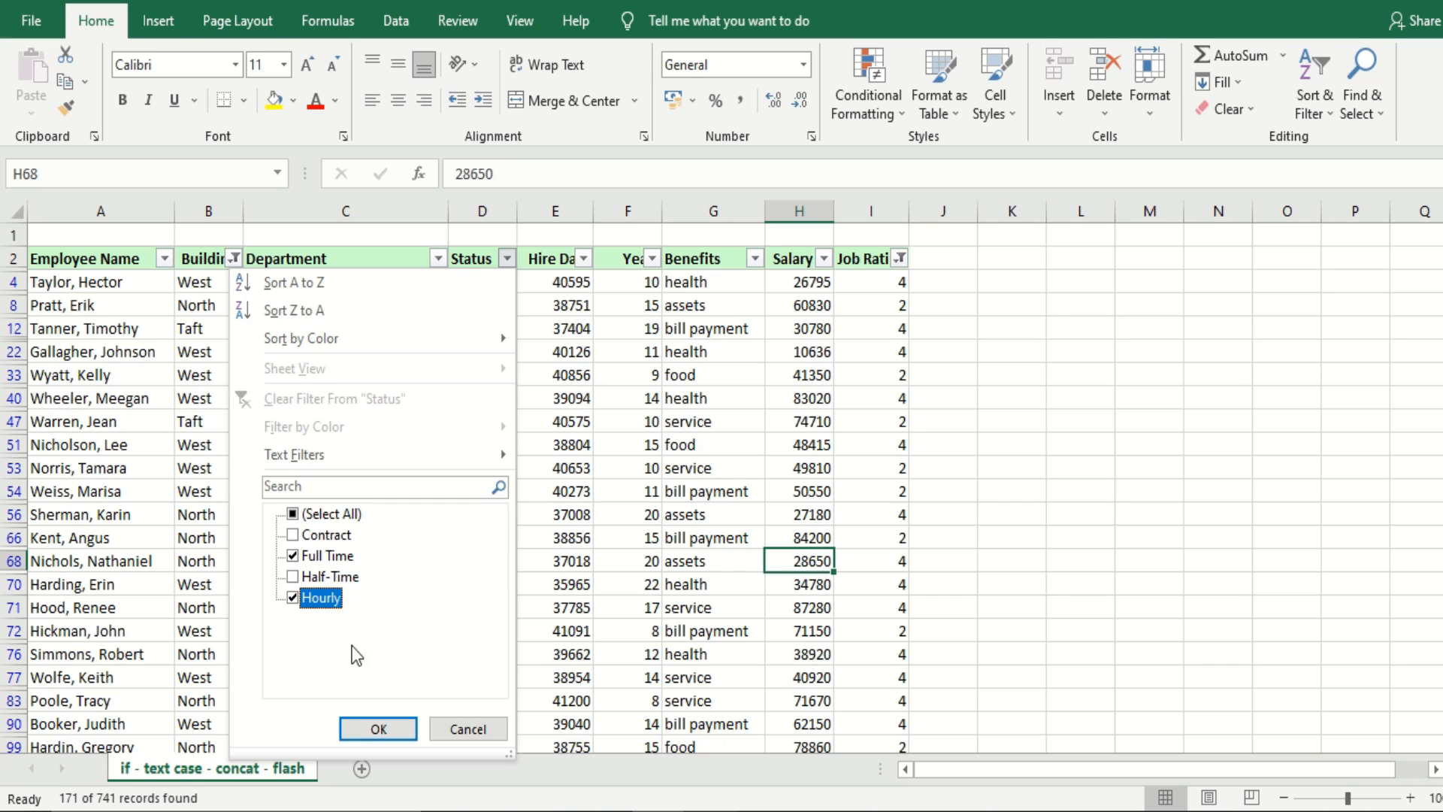
{"action": "left_click", "coordinate": [383, 731]}
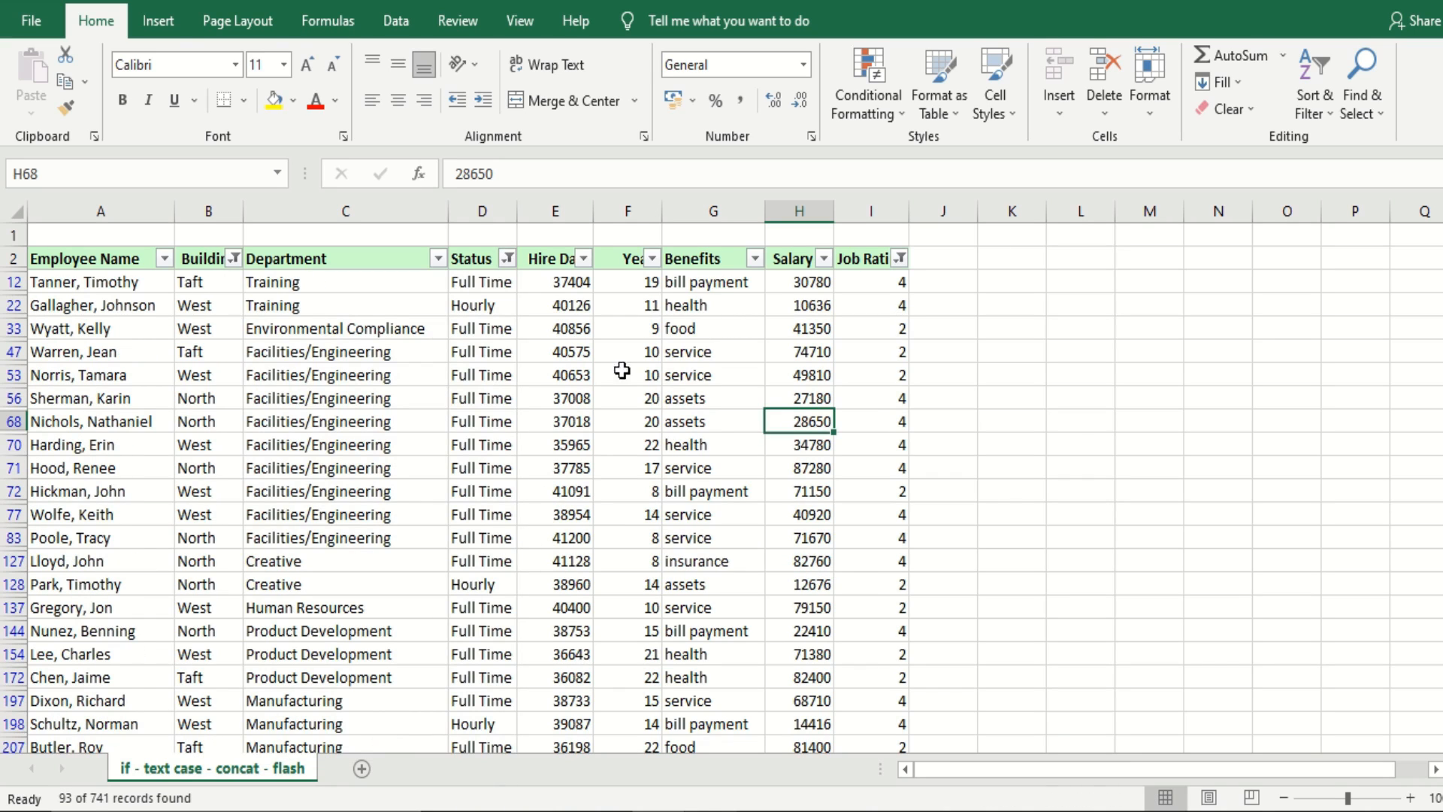
Filter the Benefits column to show only bill payment, health and service
{"action": "left_click", "coordinate": [755, 260]}
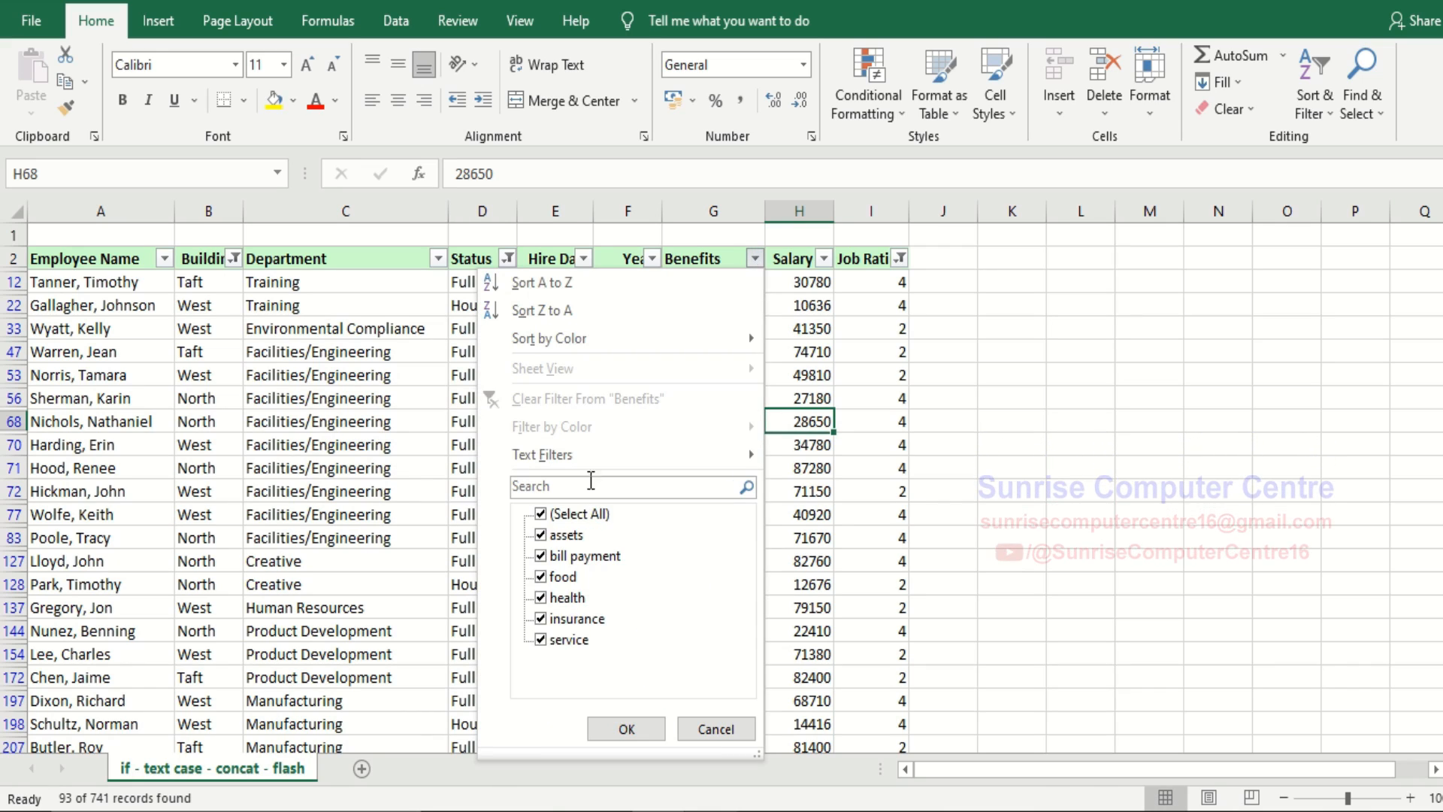
{"action": "left_click", "coordinate": [549, 513]}
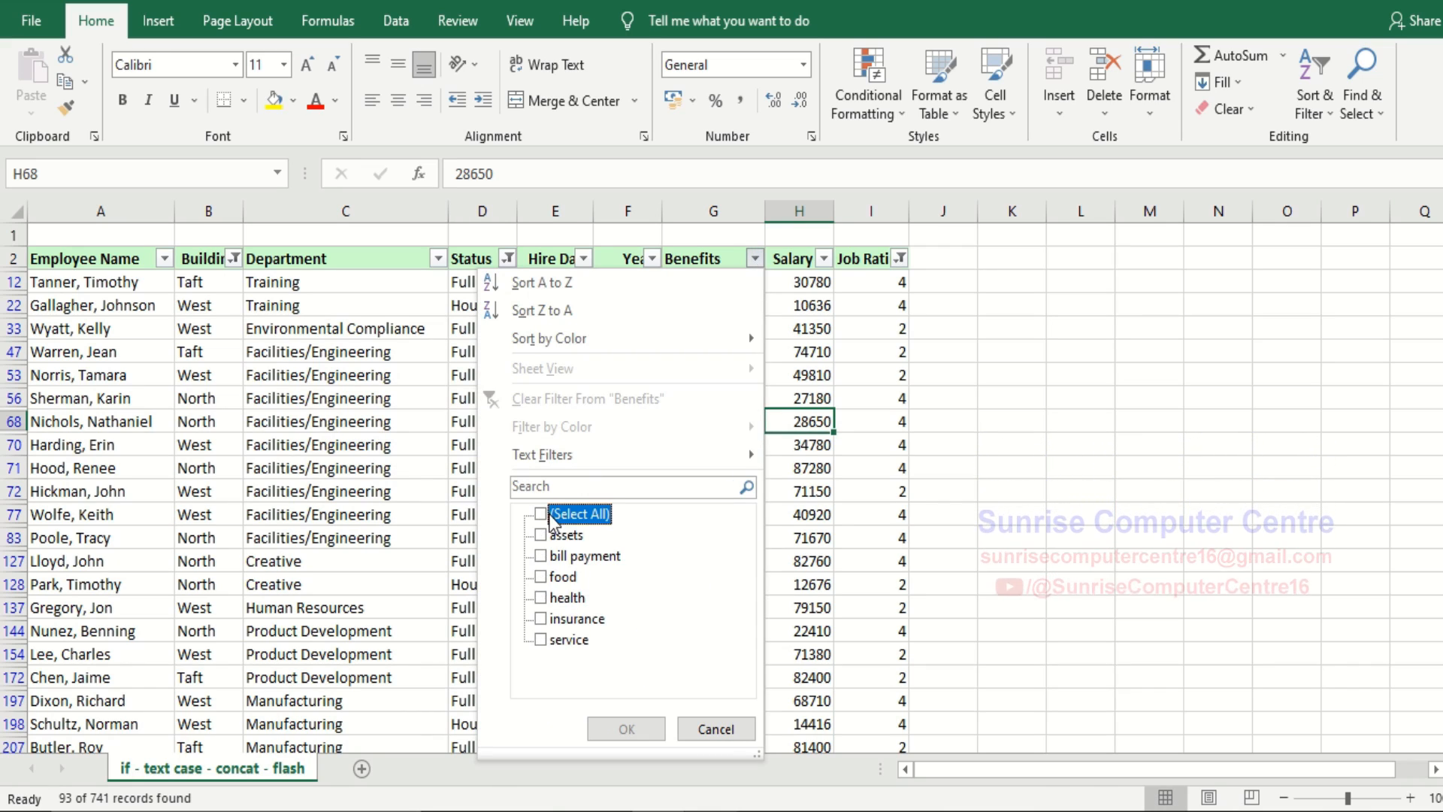
{"action": "left_click", "coordinate": [541, 557]}
{"action": "left_click", "coordinate": [543, 599]}
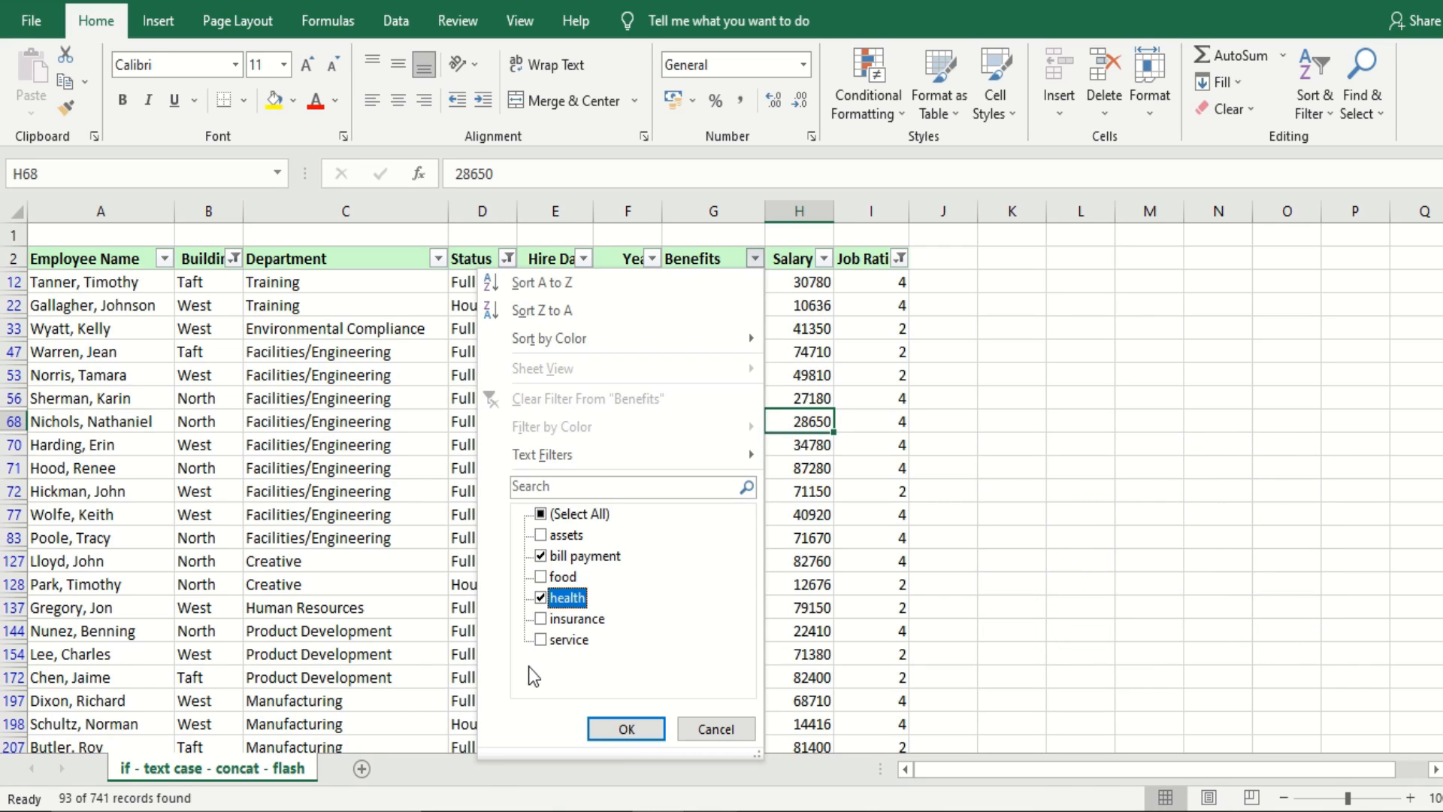
{"action": "left_click", "coordinate": [542, 640]}
{"action": "left_click", "coordinate": [625, 728]}
{"action": "left_click", "coordinate": [1202, 446]}
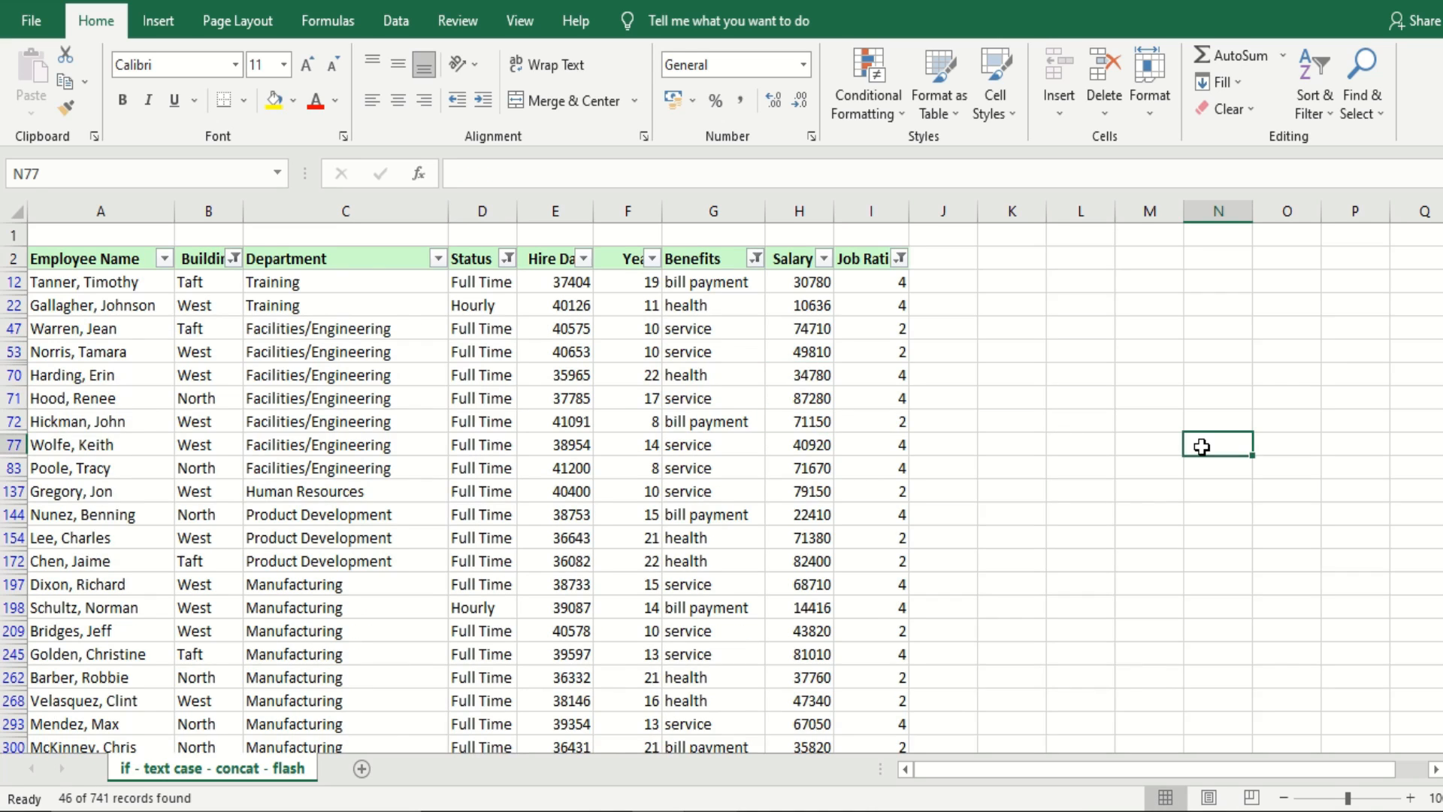
Review the filtered records and remove all filters from the employee table
{"action": "scroll", "coordinate": [1202, 448], "scroll_direction": "down", "scroll_amount": 6}
{"action": "scroll", "coordinate": [1202, 447], "scroll_direction": "down", "scroll_amount": 7}
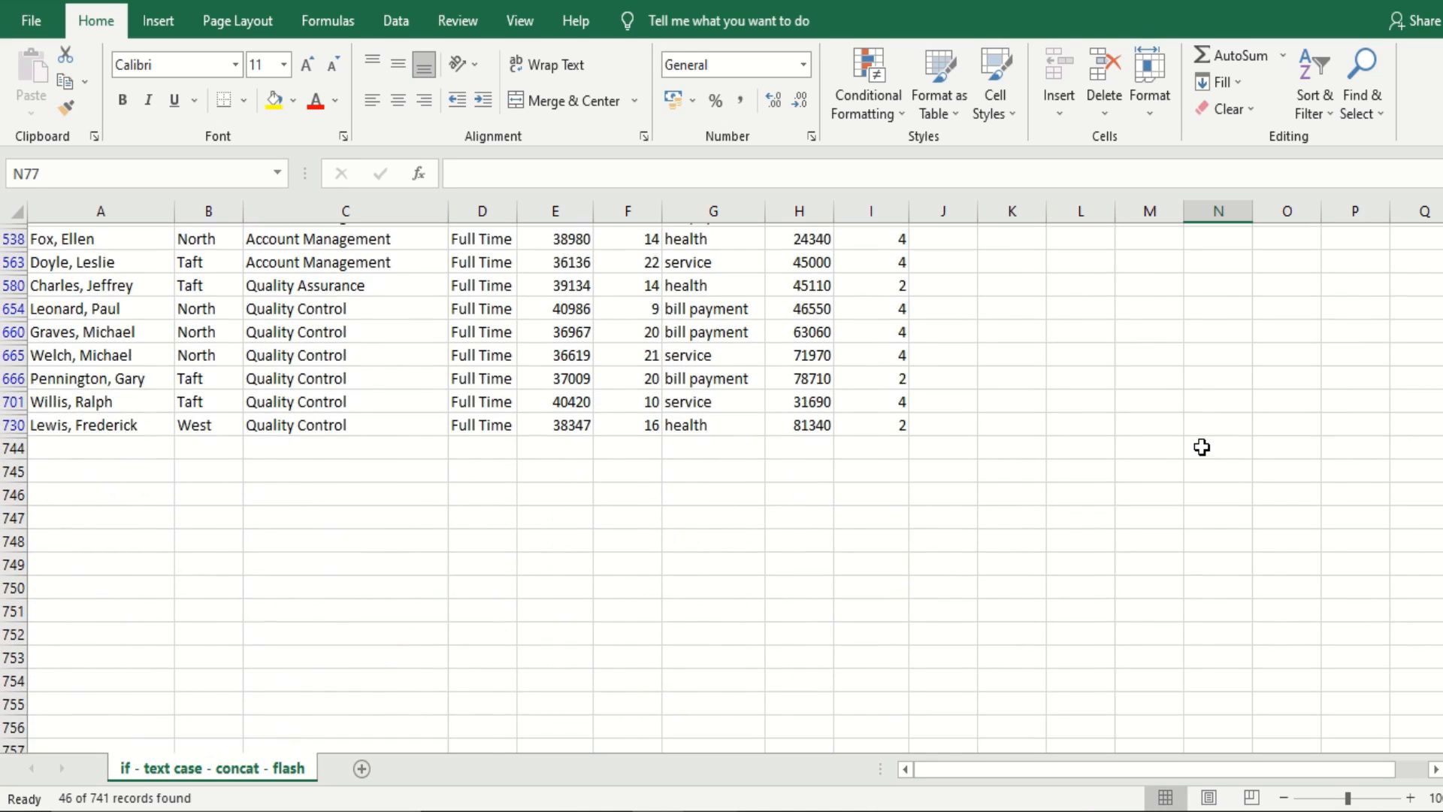
{"action": "scroll", "coordinate": [1202, 448], "scroll_direction": "up", "scroll_amount": 3}
{"action": "scroll", "coordinate": [1202, 447], "scroll_direction": "up", "scroll_amount": 10}
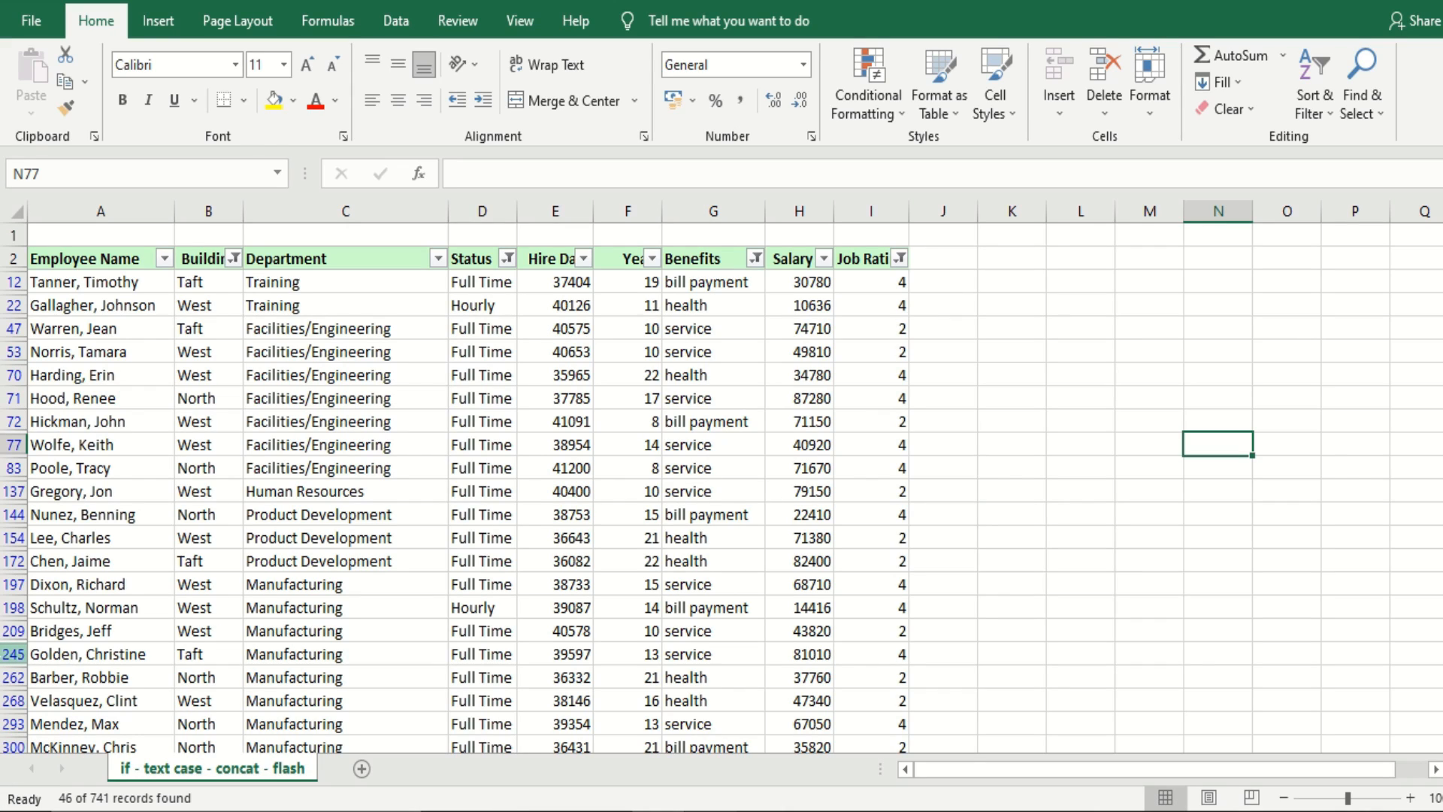
{"action": "left_click", "coordinate": [258, 607]}
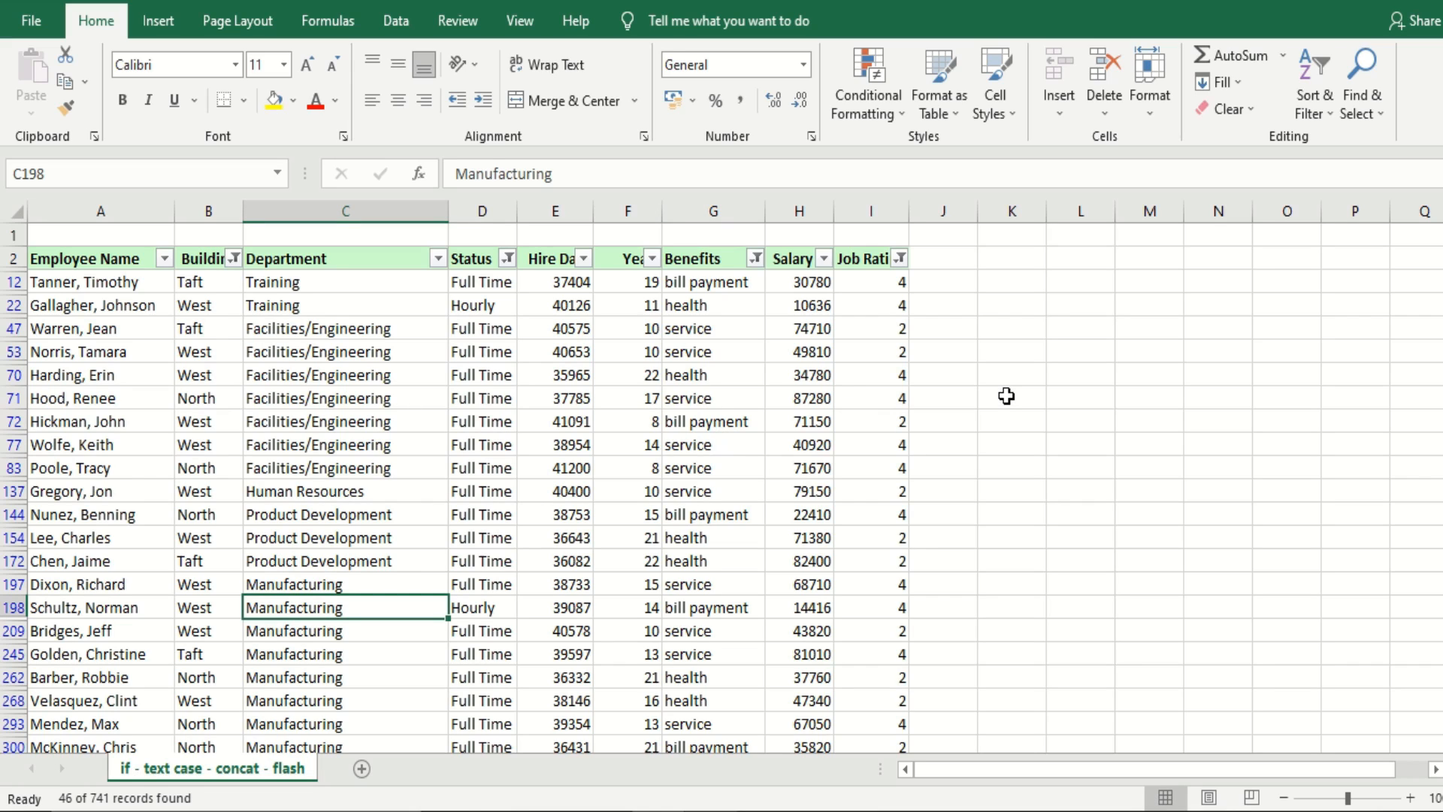
{"action": "key", "text": "ctrl+shift+l"}
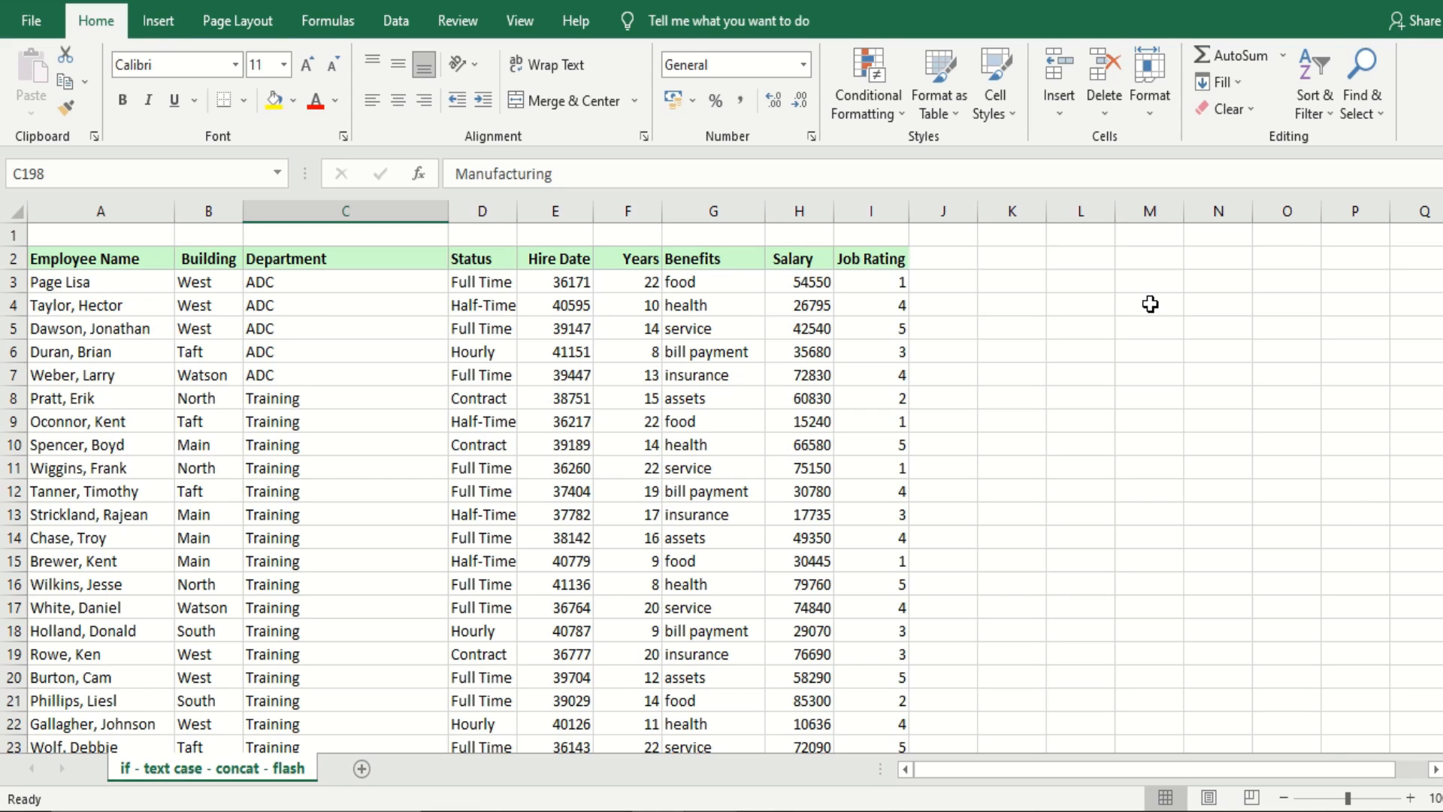
Turn the Filter command on for the employee table and switch it off again
{"action": "left_click", "coordinate": [405, 30]}
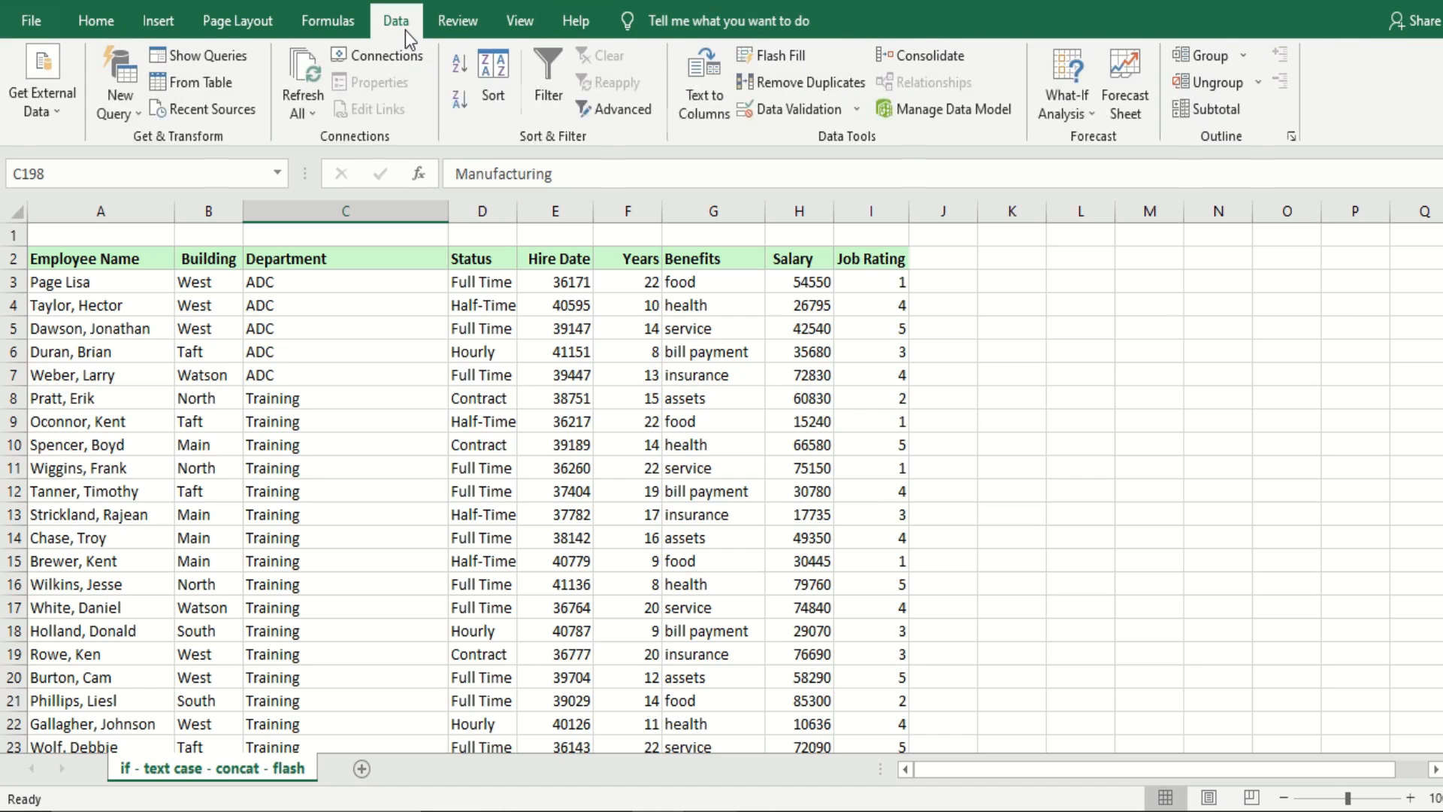
{"action": "left_click", "coordinate": [561, 65]}
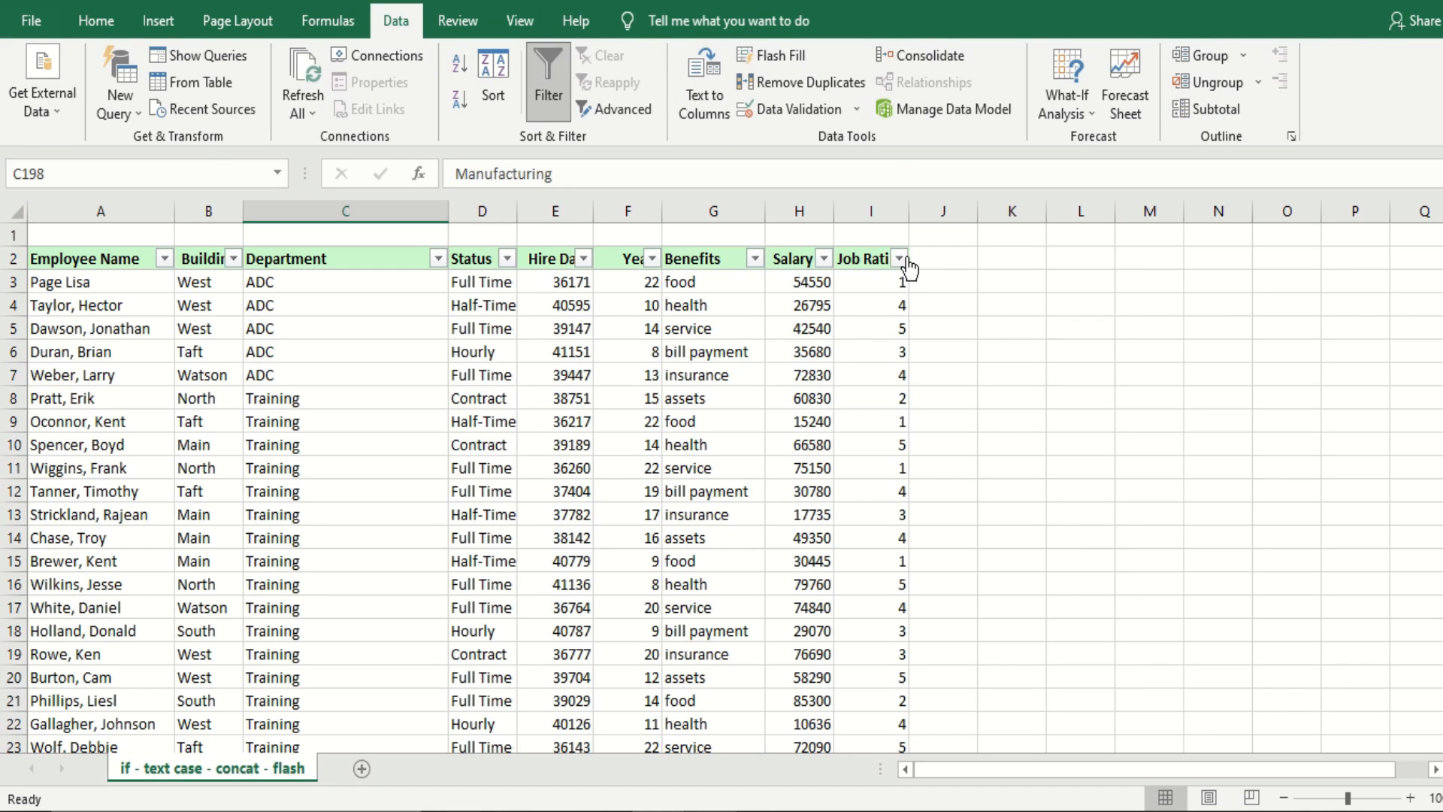
{"action": "left_click", "coordinate": [543, 92]}
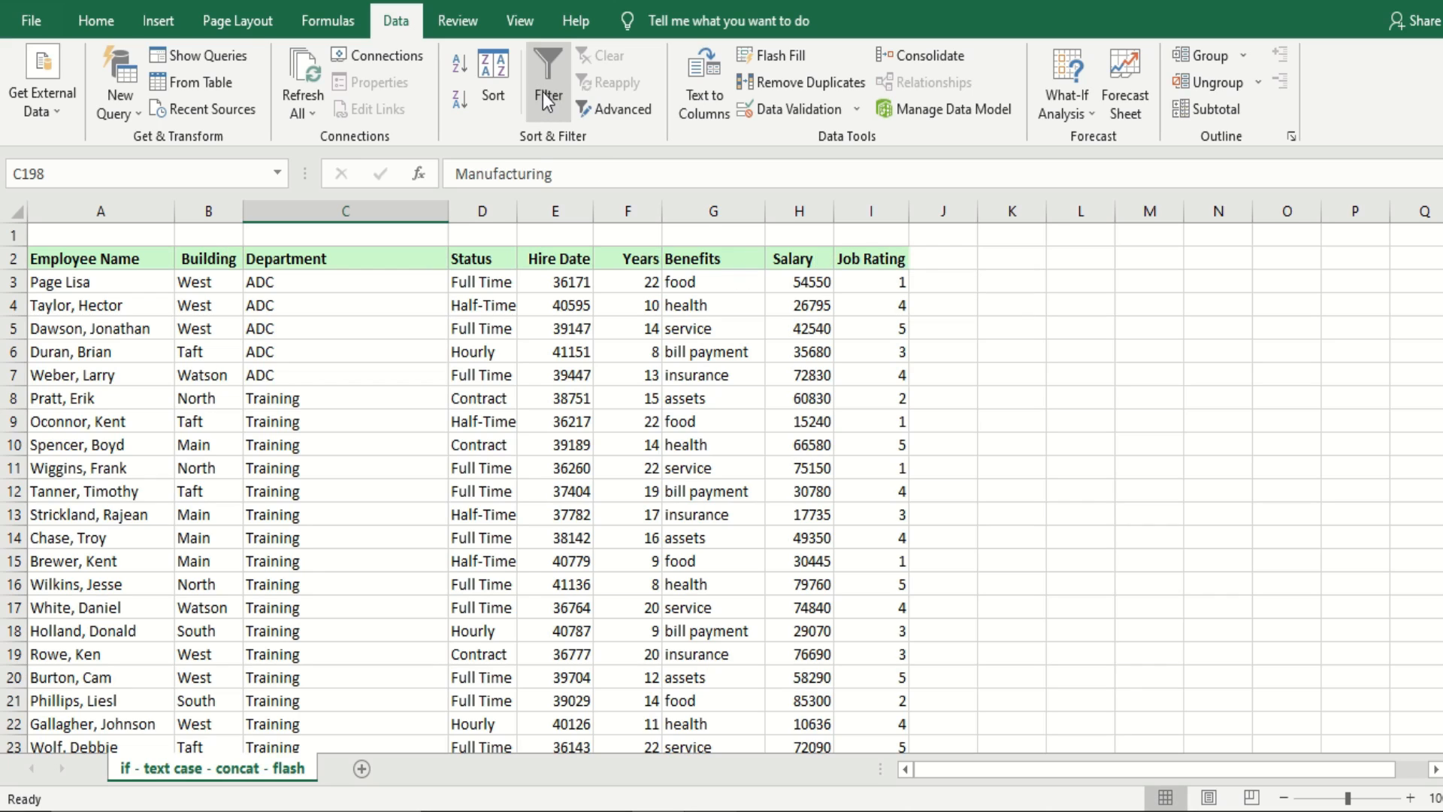
Filter the employee table by the cell color of the Hire Date header in E2
{"action": "left_click", "coordinate": [548, 263]}
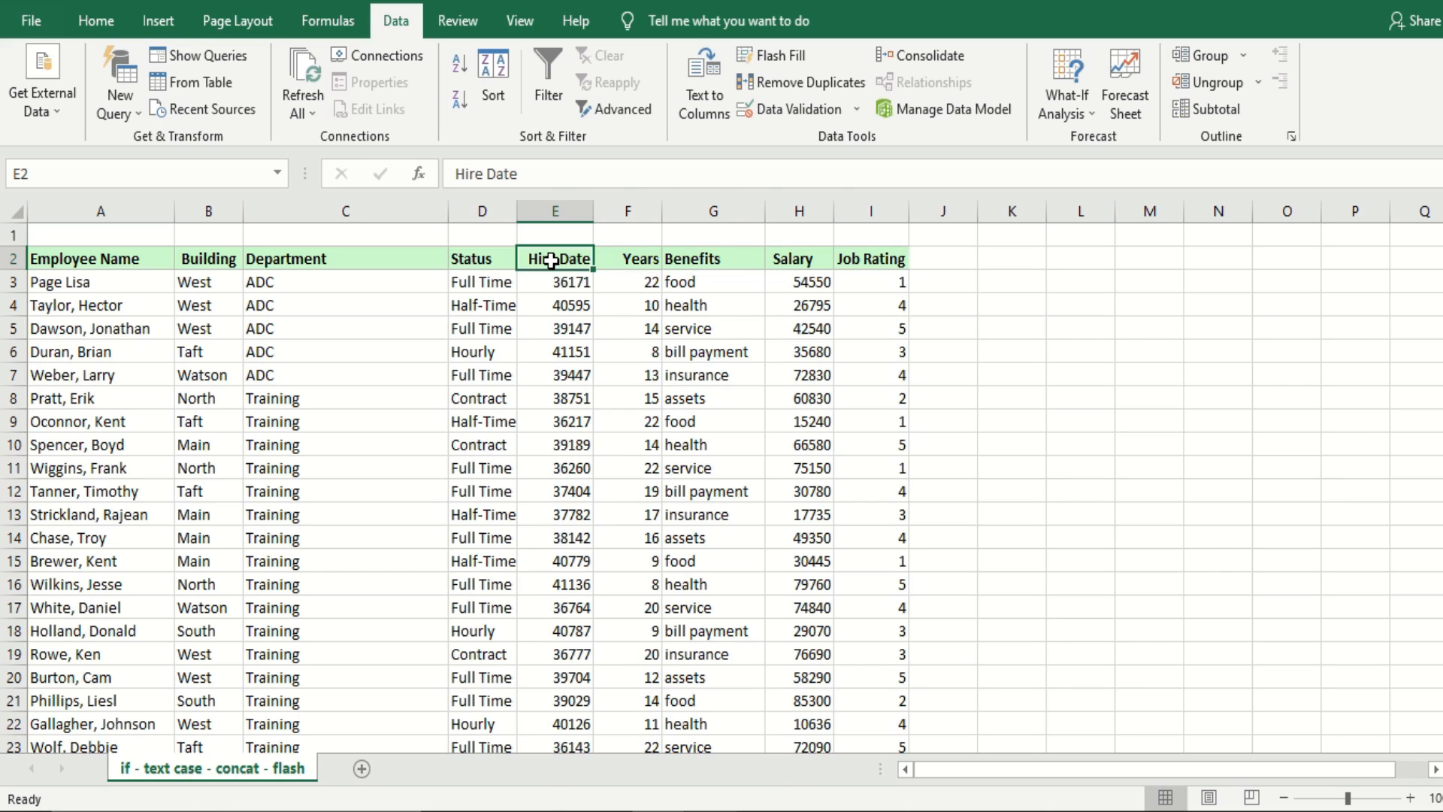
{"action": "right_click", "coordinate": [552, 260]}
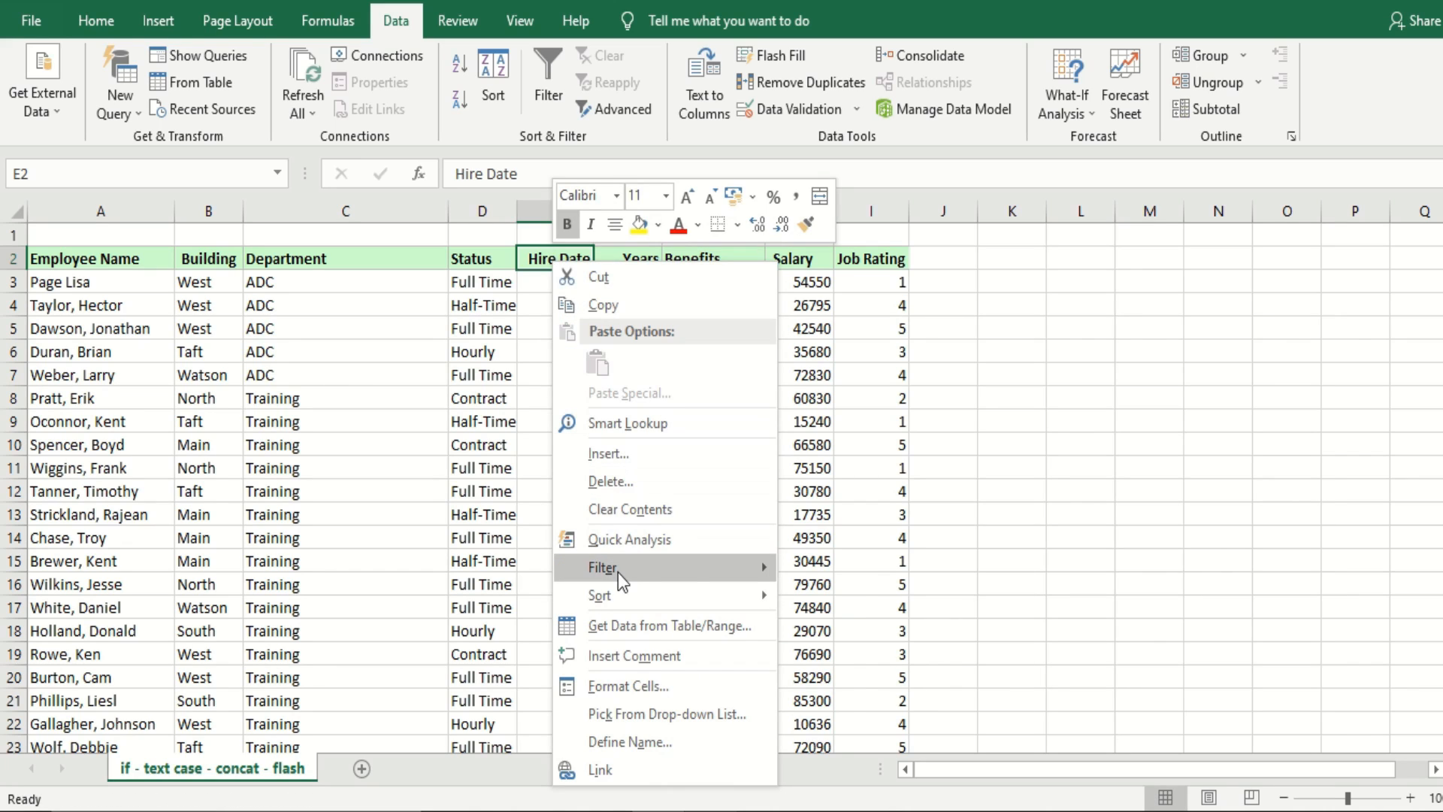
{"action": "mouse_move", "coordinate": [621, 579]}
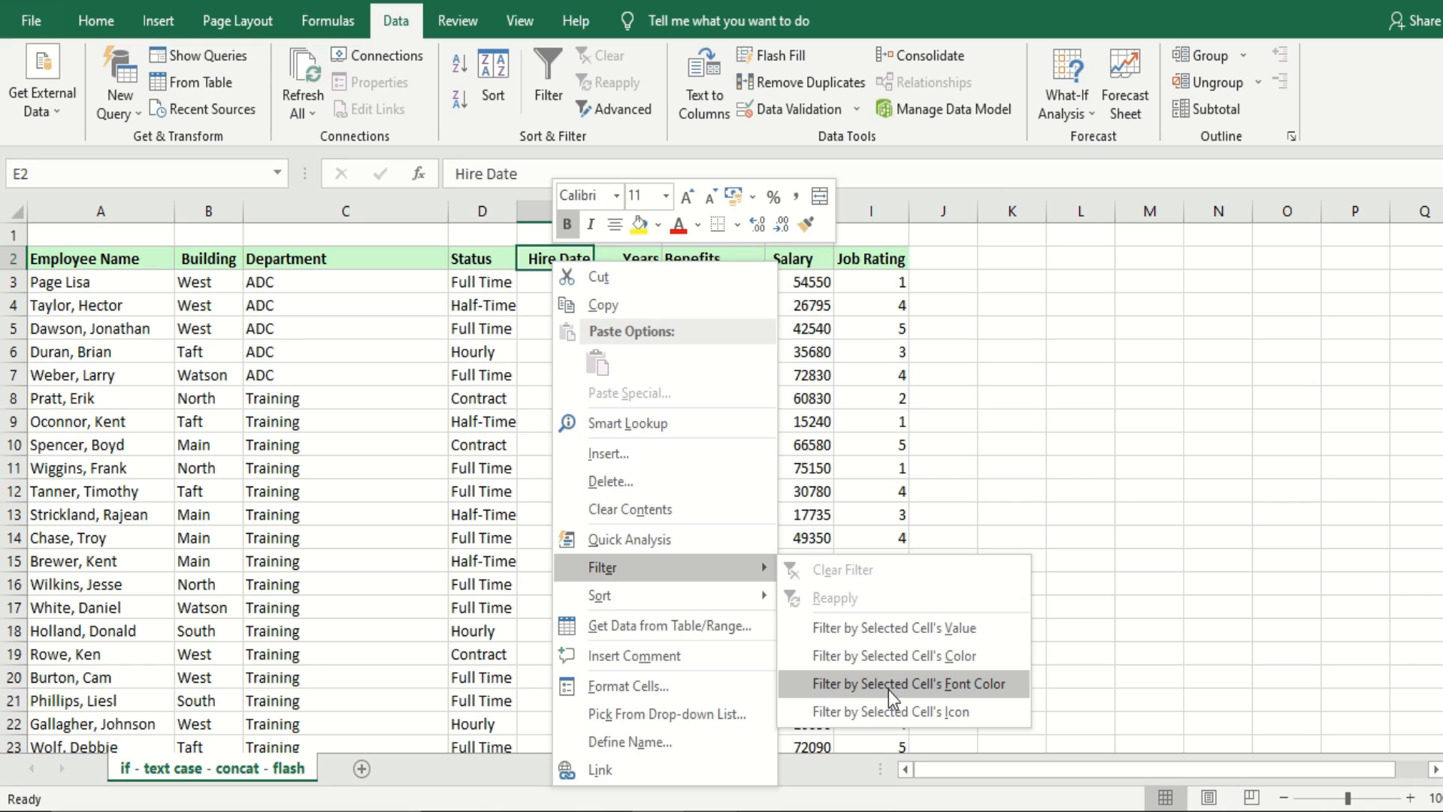
{"action": "left_click", "coordinate": [935, 660]}
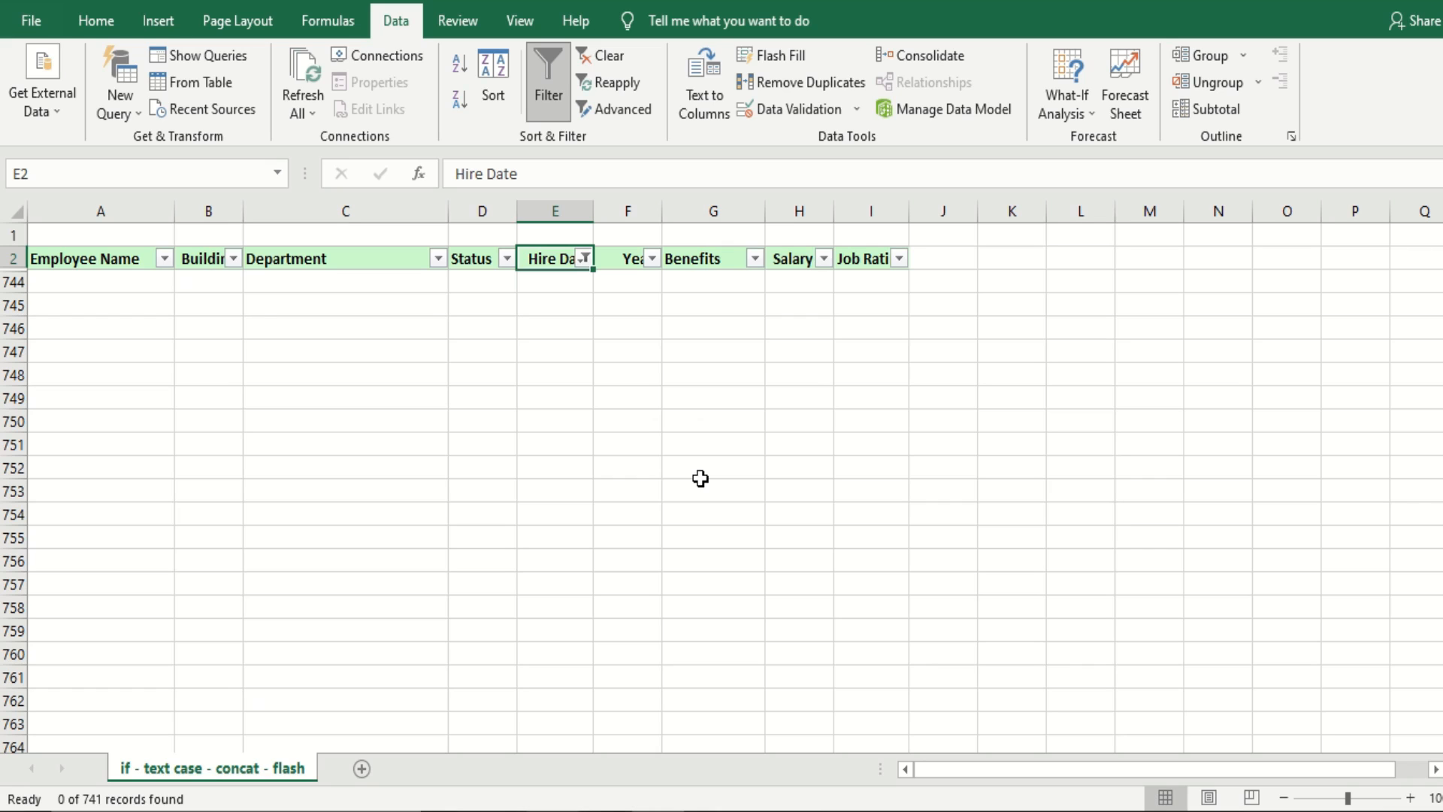
Turn off filtering on the employee table to bring back all of its records
{"action": "key", "text": "ctrl+shift+l"}
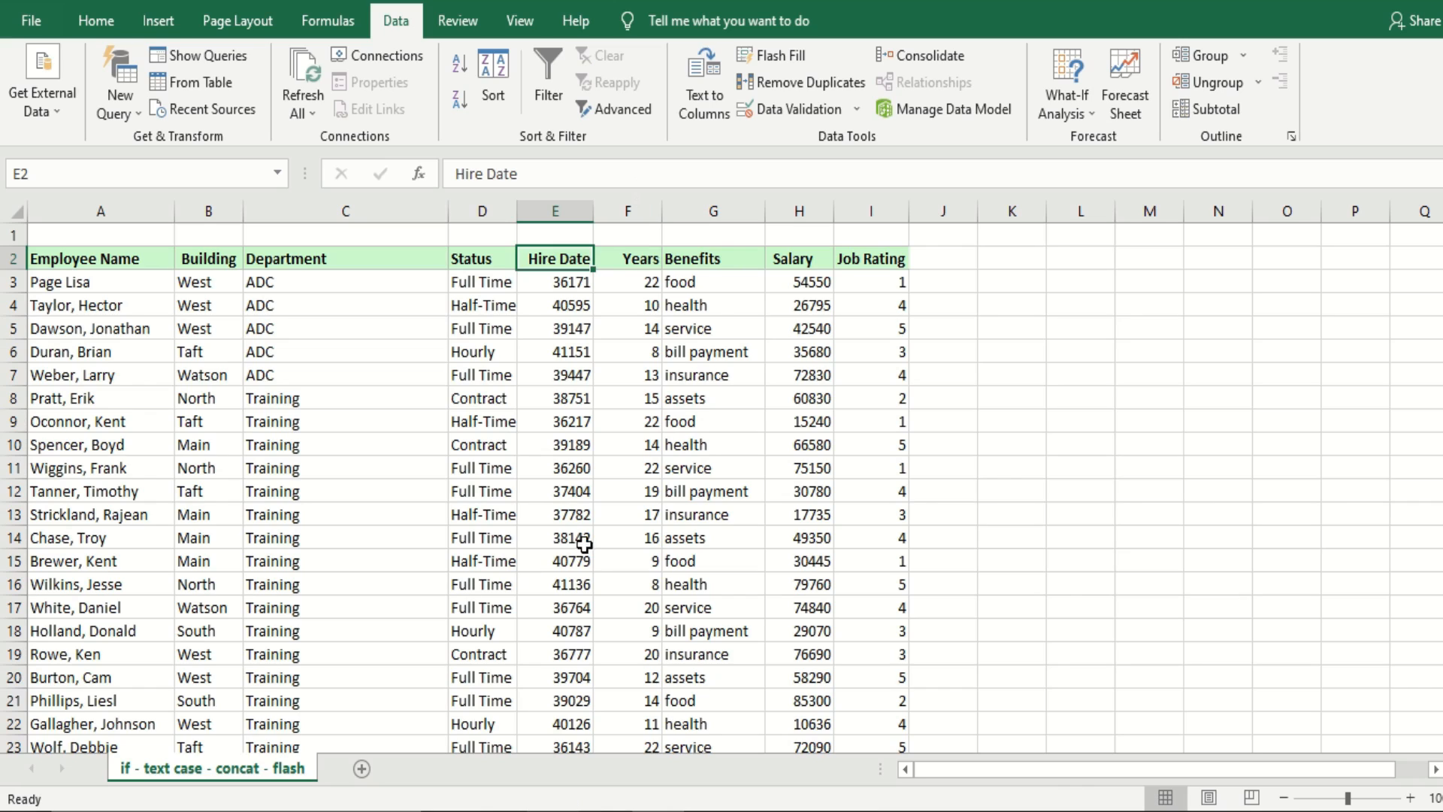
{"action": "left_click", "coordinate": [585, 542]}
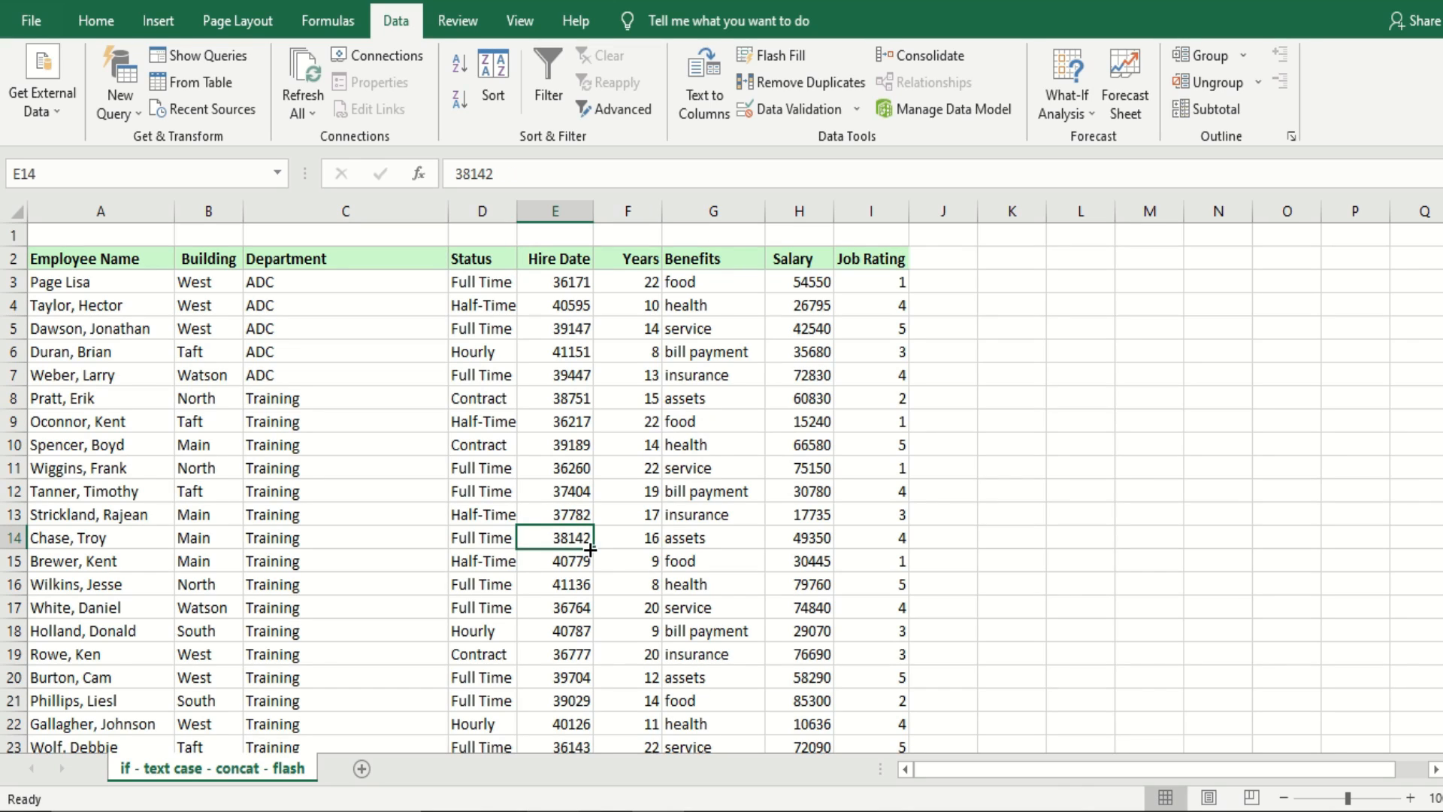
{"action": "left_click", "coordinate": [933, 489]}
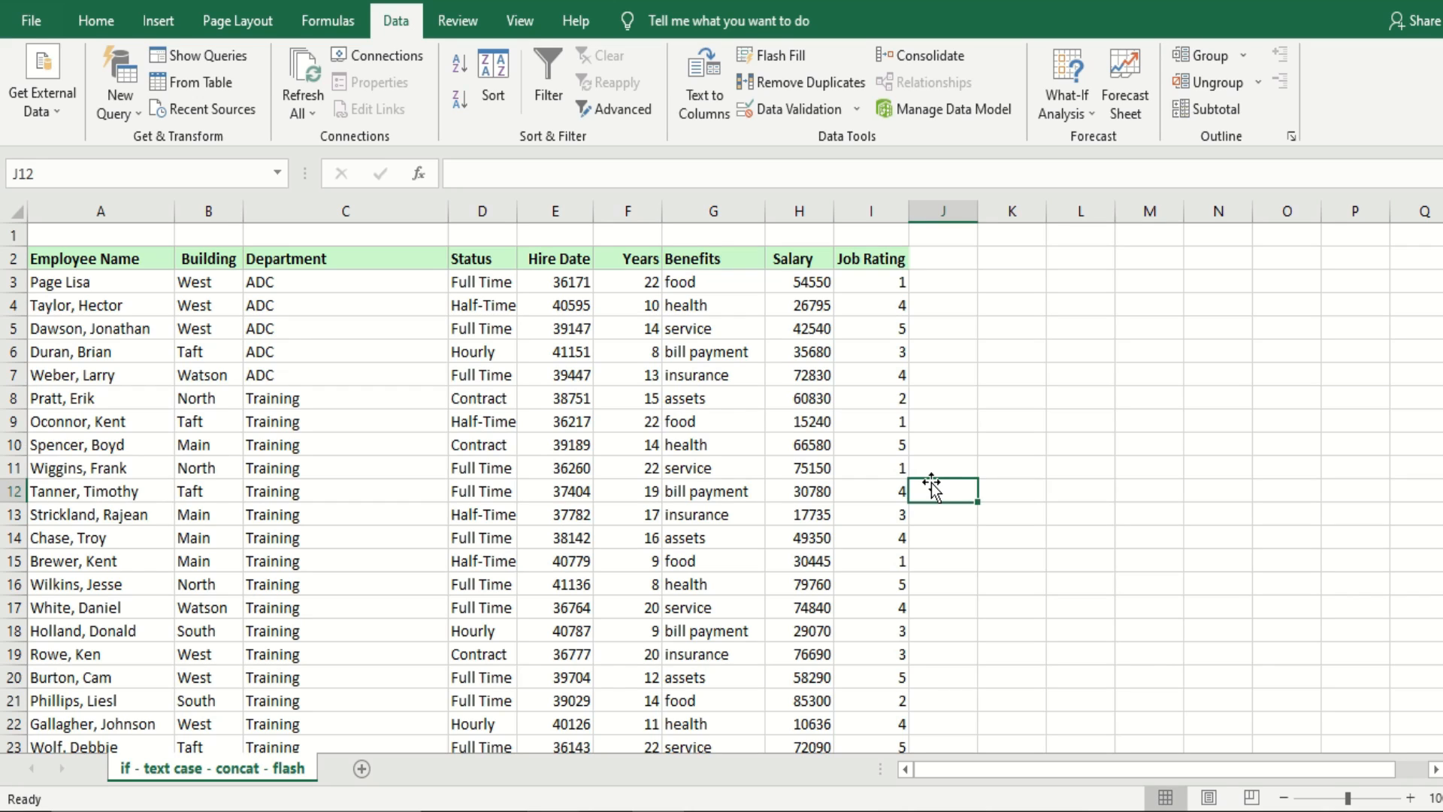
Compare the sort options offered for a numeric Hire Date cell with those for a Department text cell
{"action": "left_click", "coordinate": [141, 200]}
{"action": "left_click", "coordinate": [543, 445]}
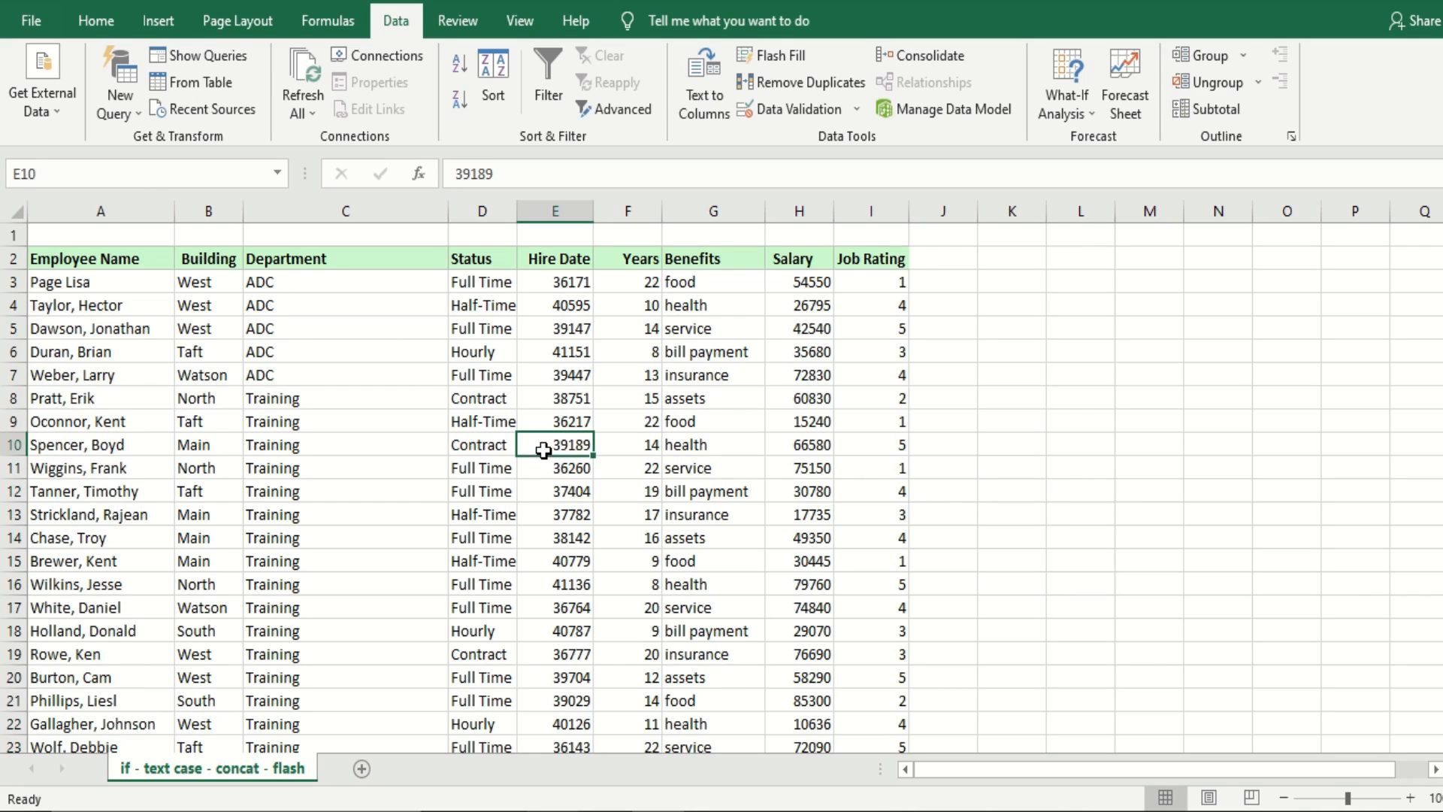
{"action": "left_click", "coordinate": [90, 23]}
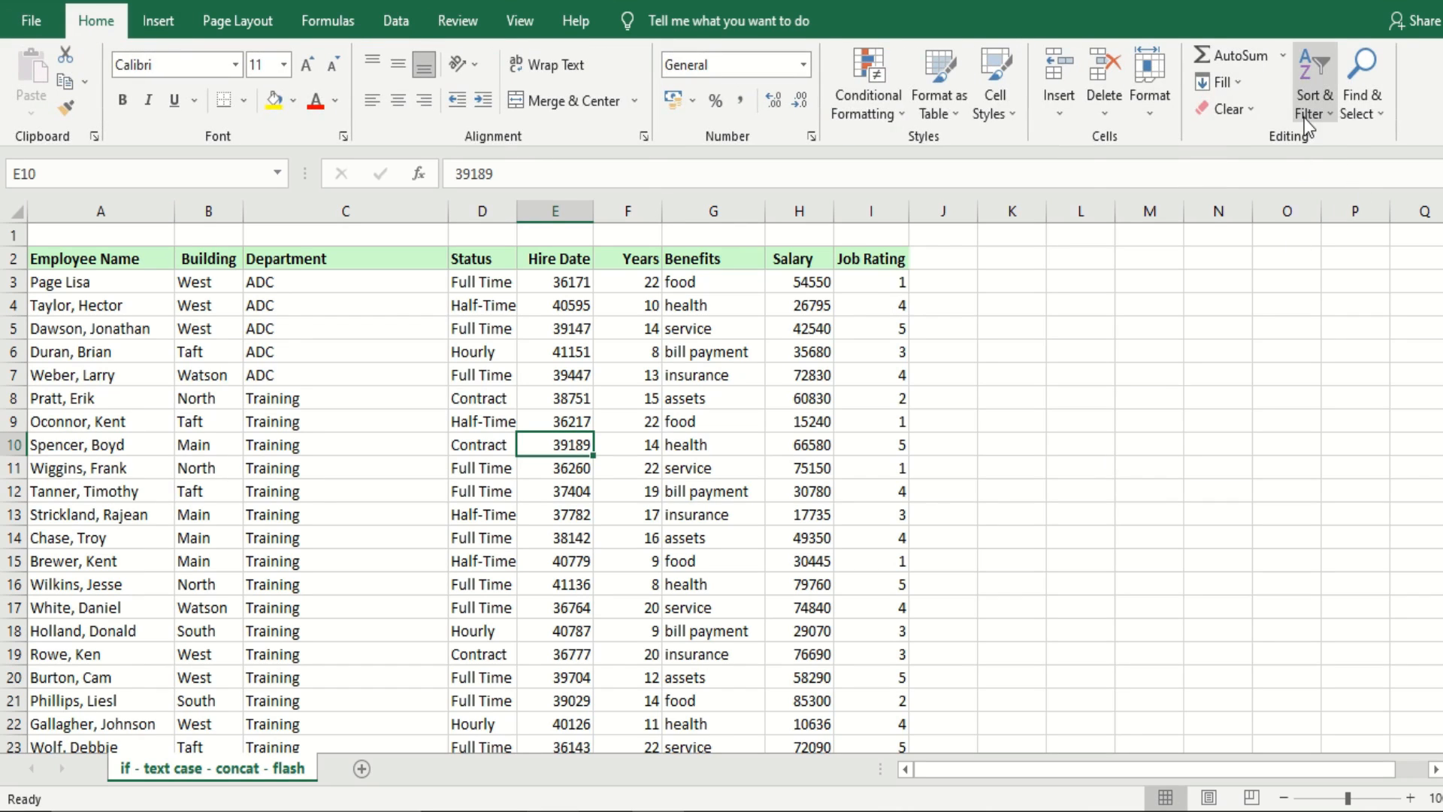
{"action": "left_click", "coordinate": [1312, 106]}
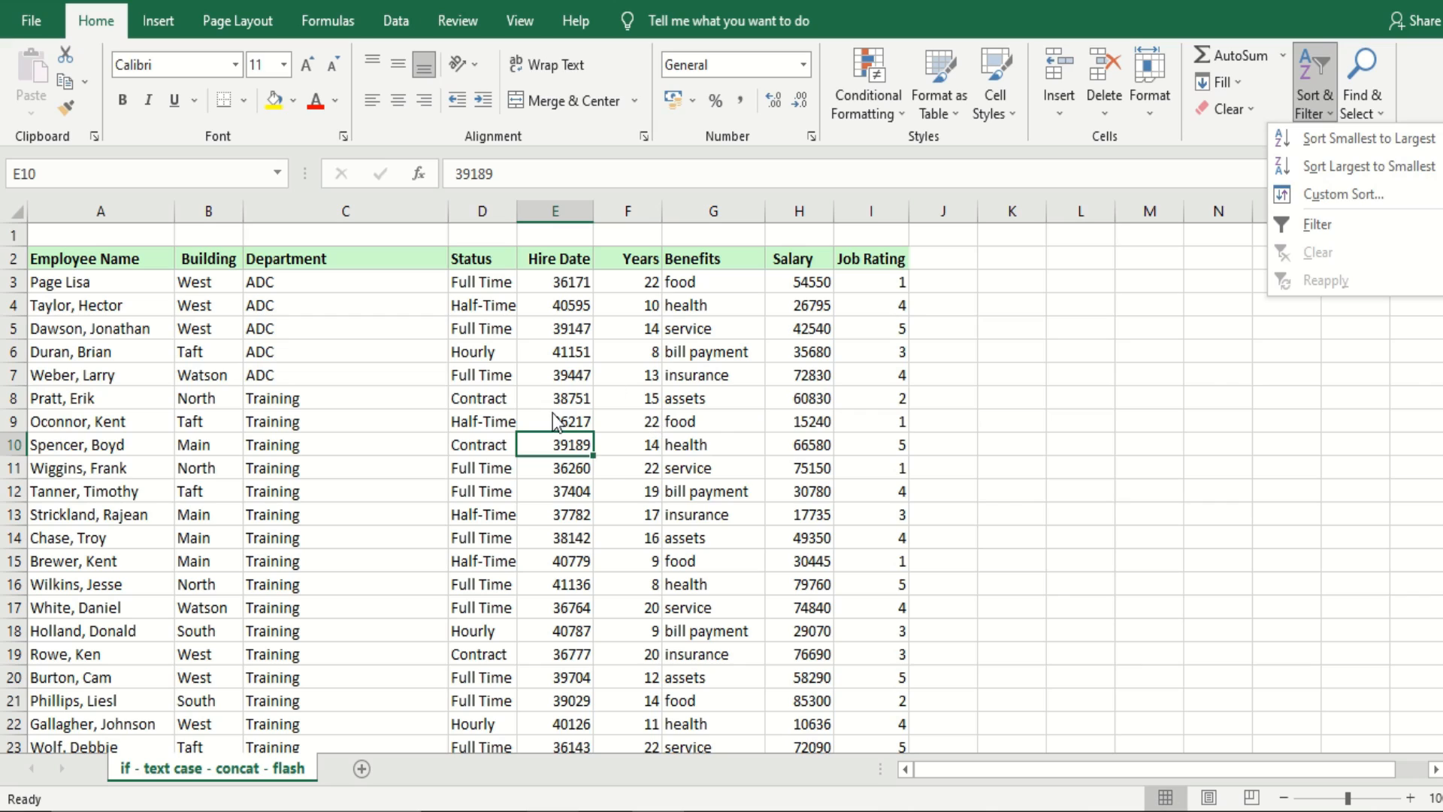
{"action": "left_click", "coordinate": [1354, 534]}
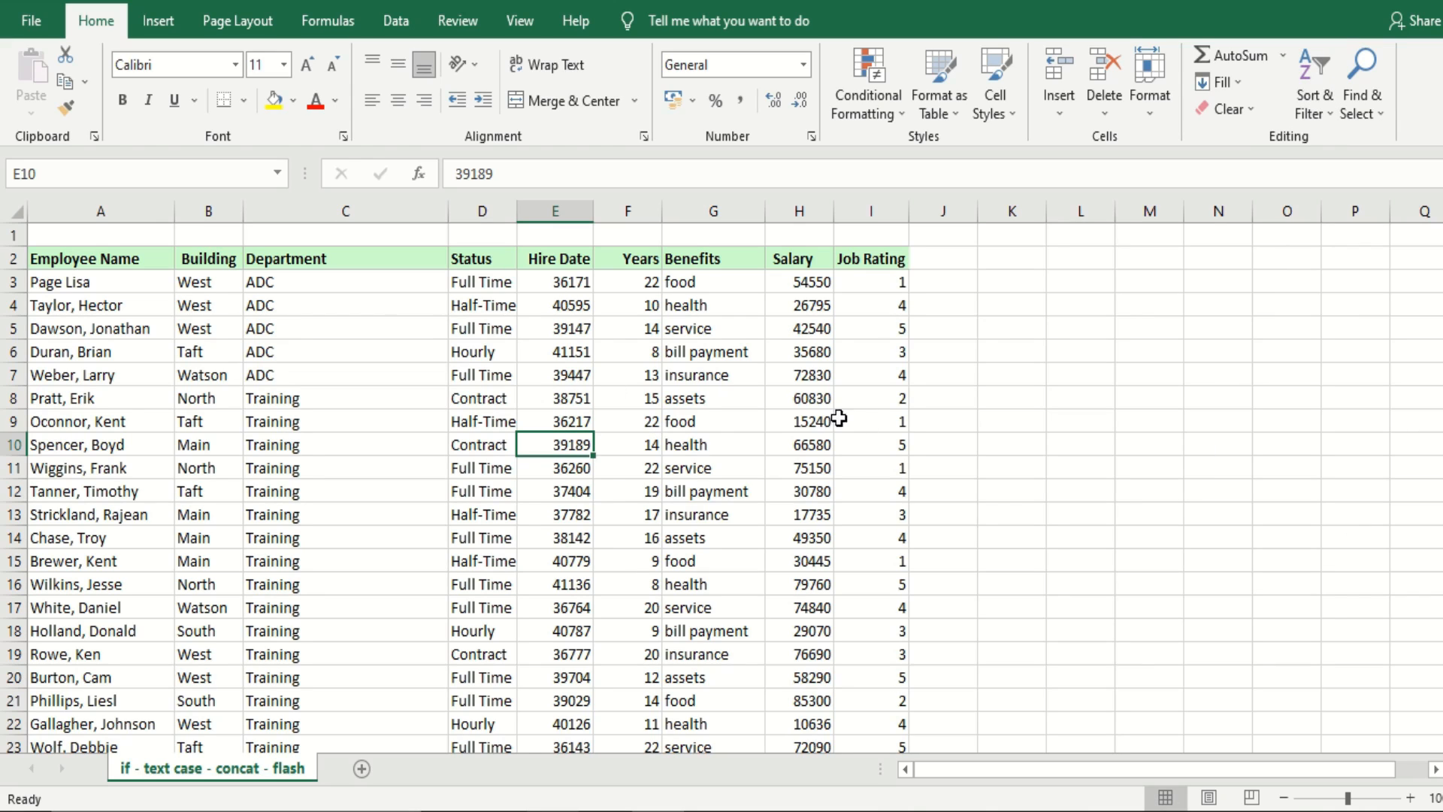
{"action": "left_click", "coordinate": [279, 306]}
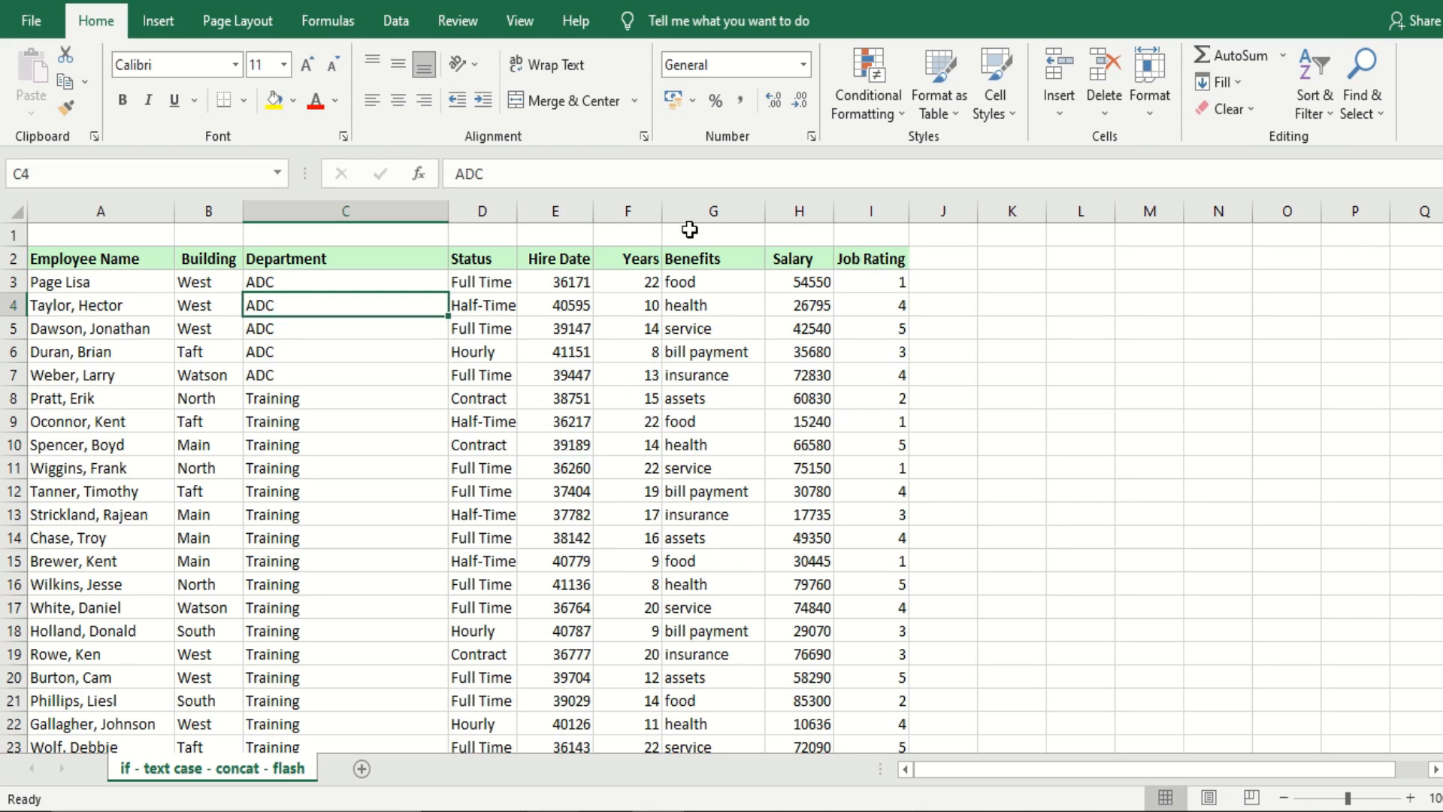
{"action": "left_click", "coordinate": [1309, 106]}
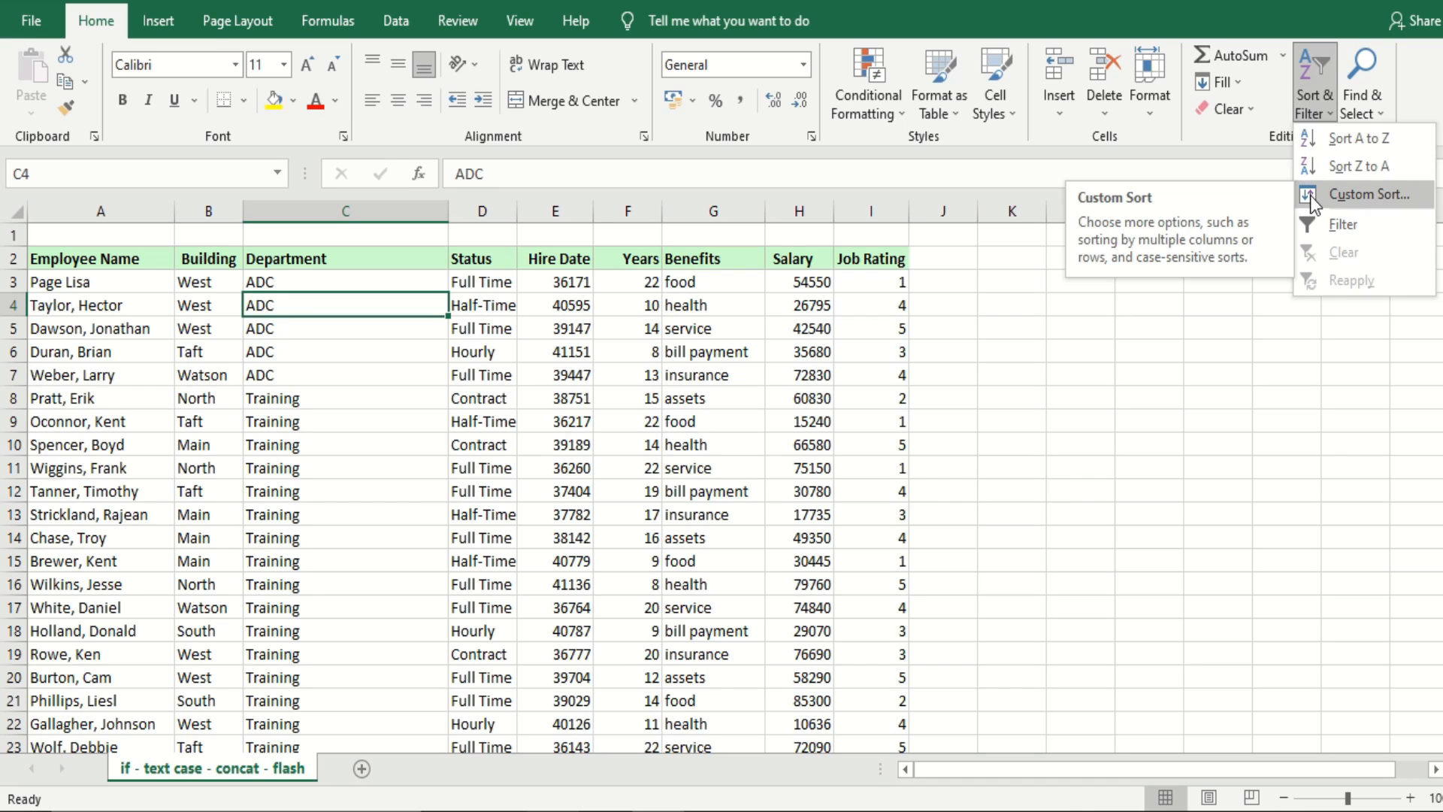
{"action": "left_click", "coordinate": [1030, 384]}
{"action": "left_click", "coordinate": [1030, 384]}
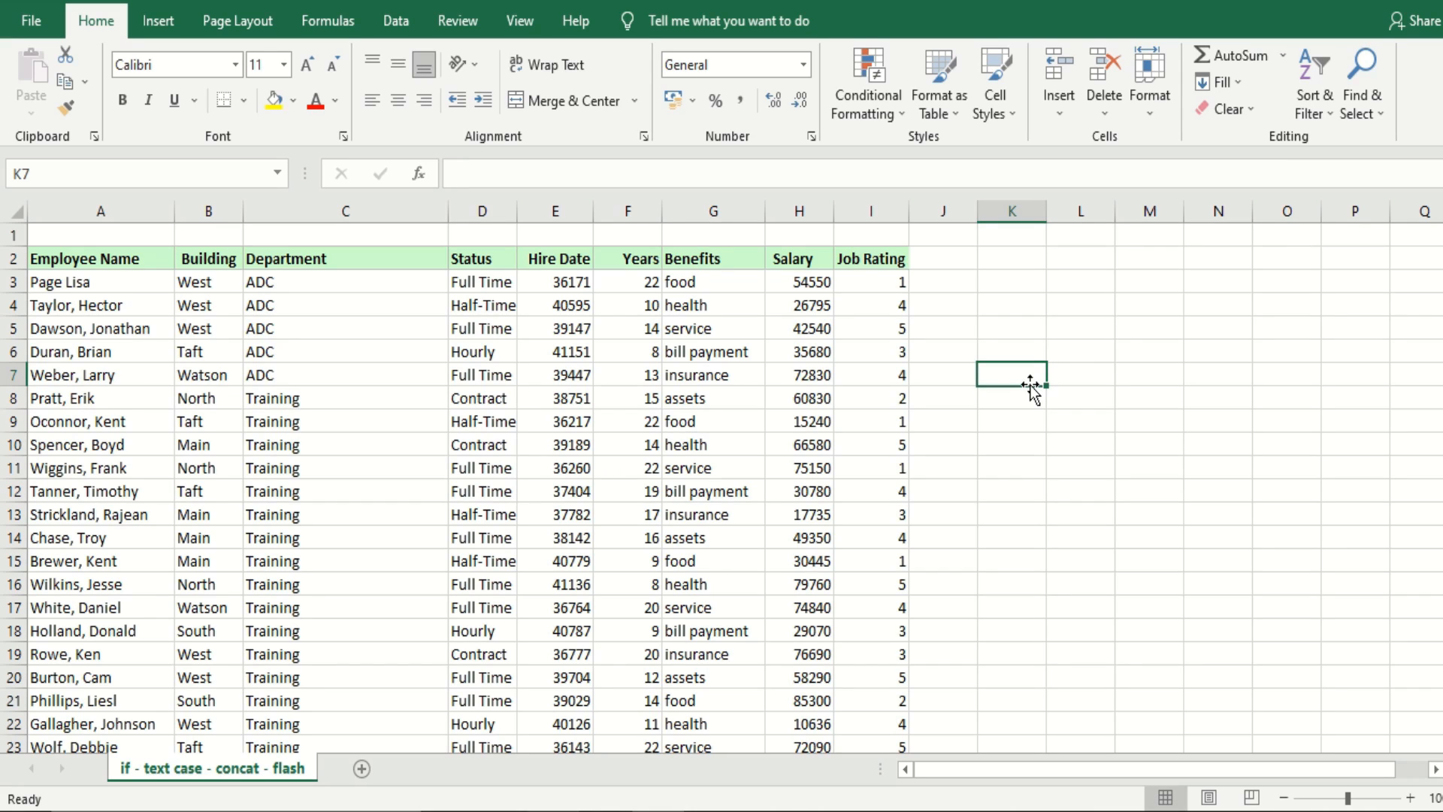
Sort only the Building column from A to Z, continuing with the current selection, and undo the sort
{"action": "left_click", "coordinate": [222, 208]}
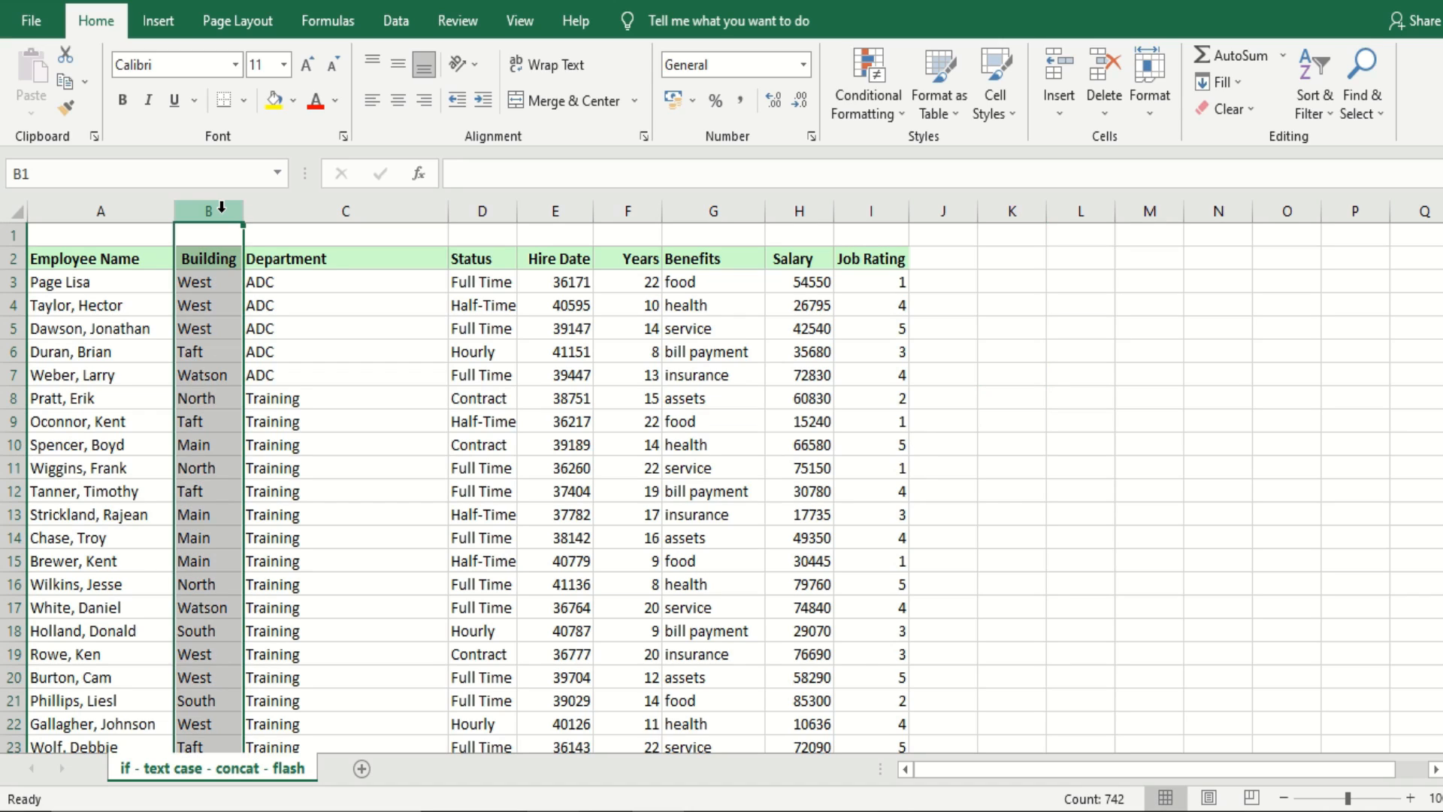
{"action": "left_click", "coordinate": [1308, 96]}
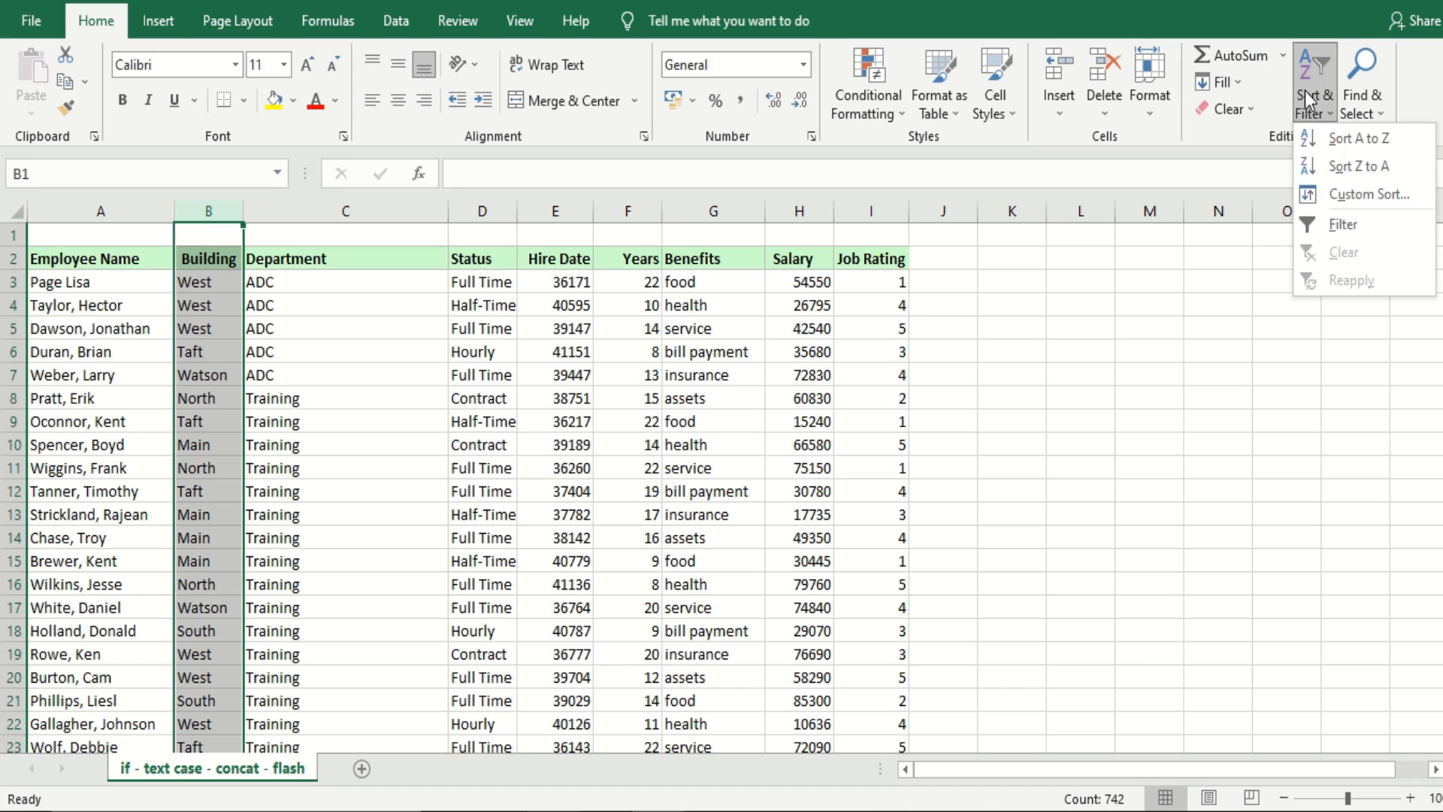
{"action": "left_click", "coordinate": [1330, 138]}
{"action": "left_click_drag", "start_coordinate": [218, 306], "coordinate": [1190, 296]}
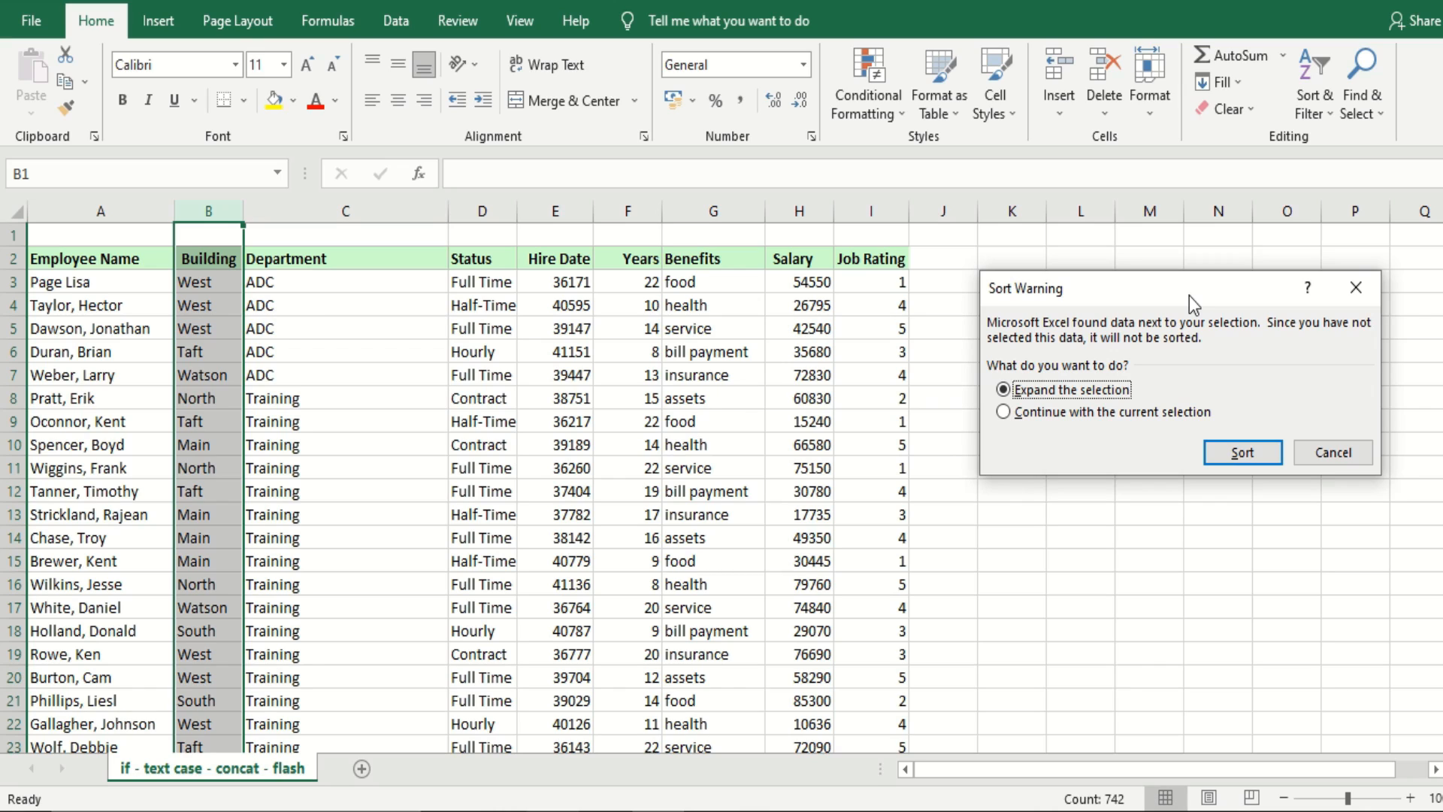
{"action": "left_click", "coordinate": [1024, 421]}
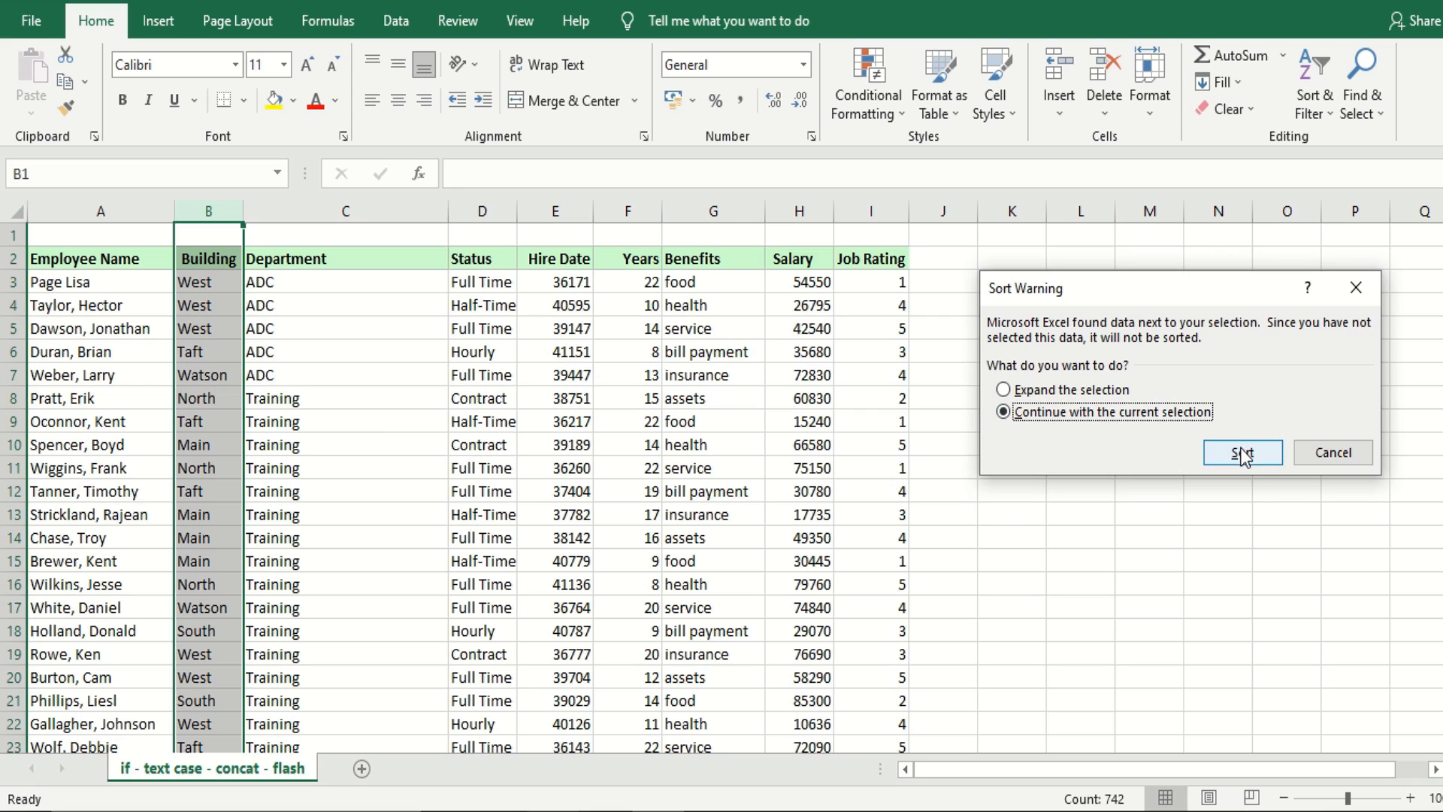
{"action": "left_click", "coordinate": [1260, 461]}
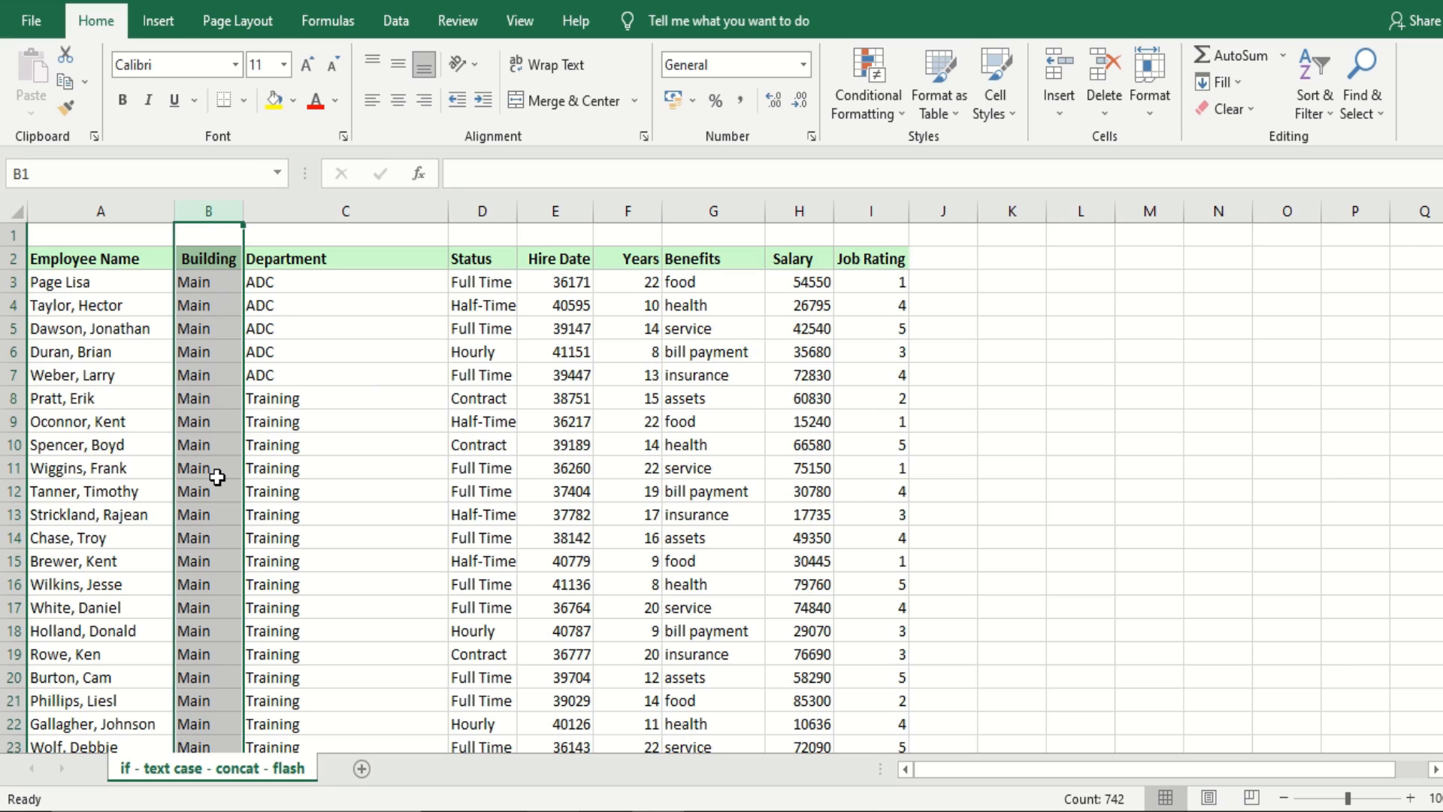
{"action": "key", "text": "ctrl+z"}
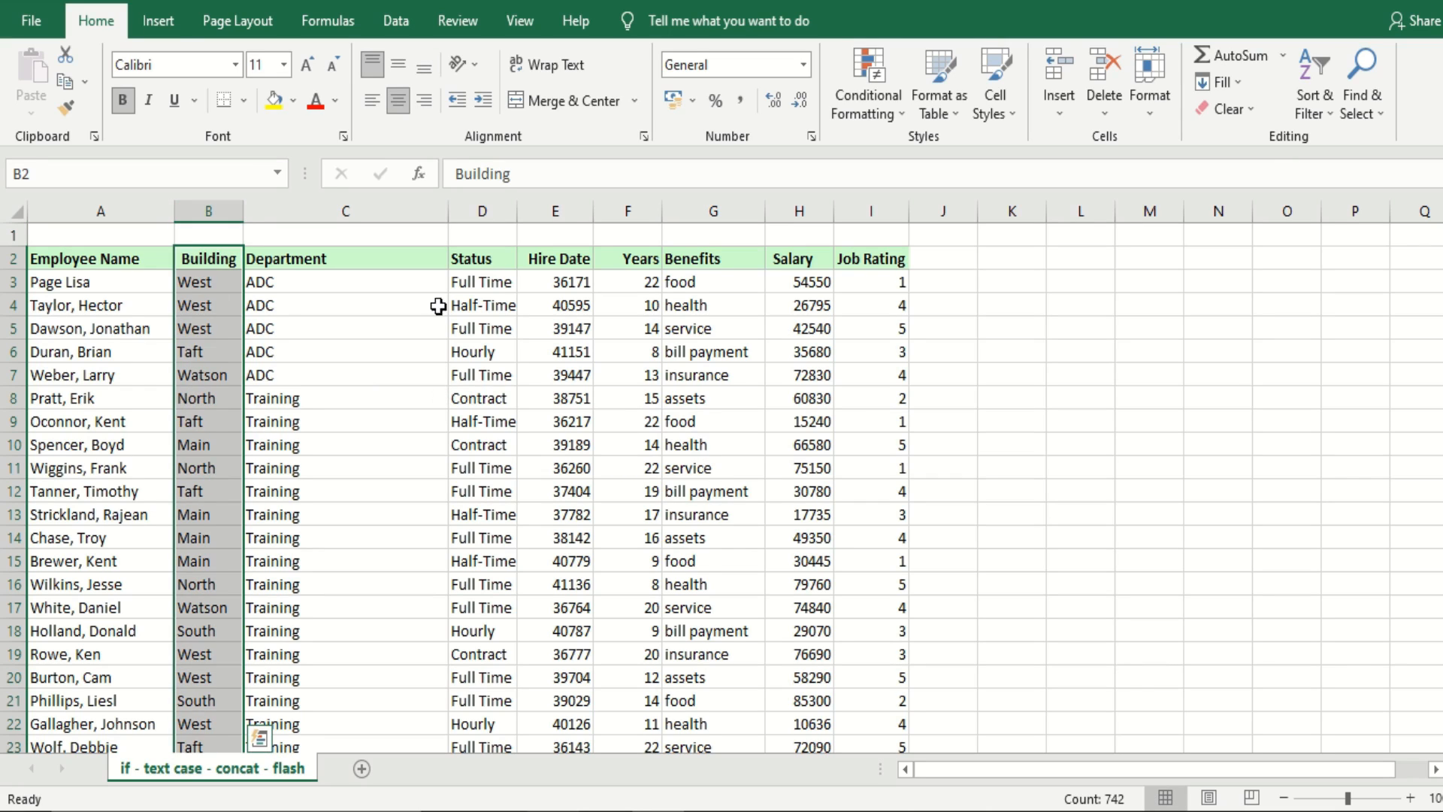
Sort the whole employee table by Building from A to Z with the selection expanded, and undo the sort
{"action": "left_click", "coordinate": [1314, 94]}
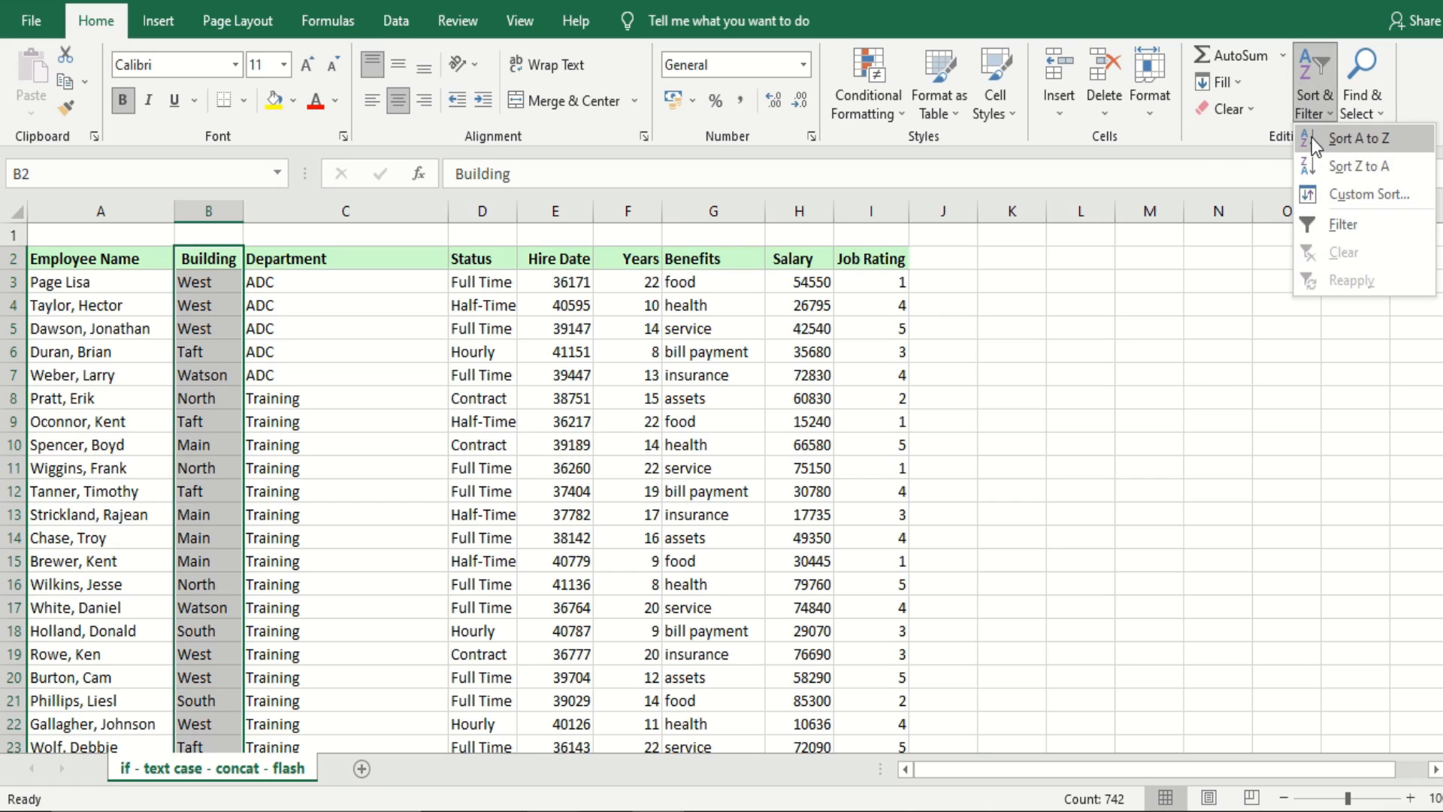
{"action": "left_click", "coordinate": [1317, 148]}
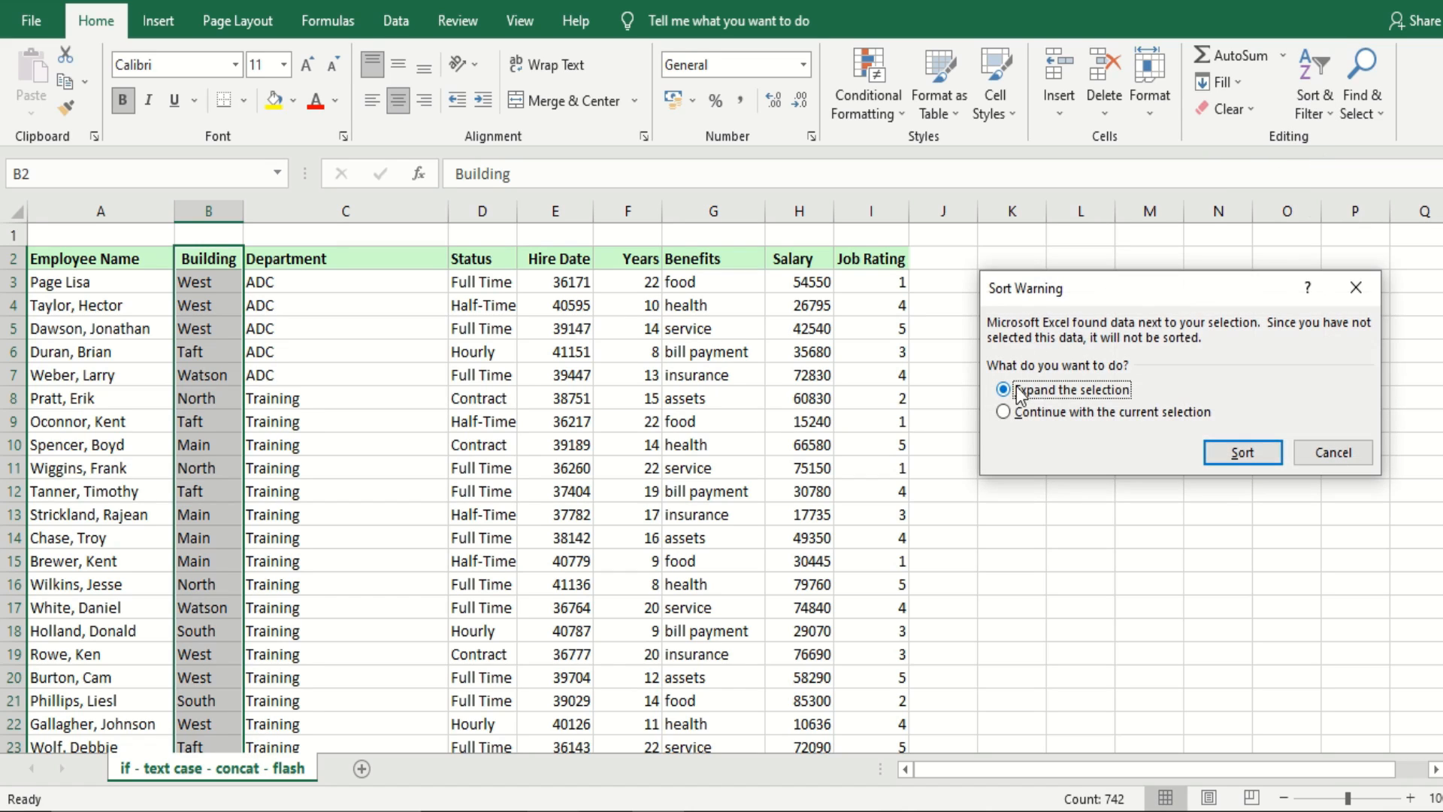
{"action": "left_click", "coordinate": [1241, 453]}
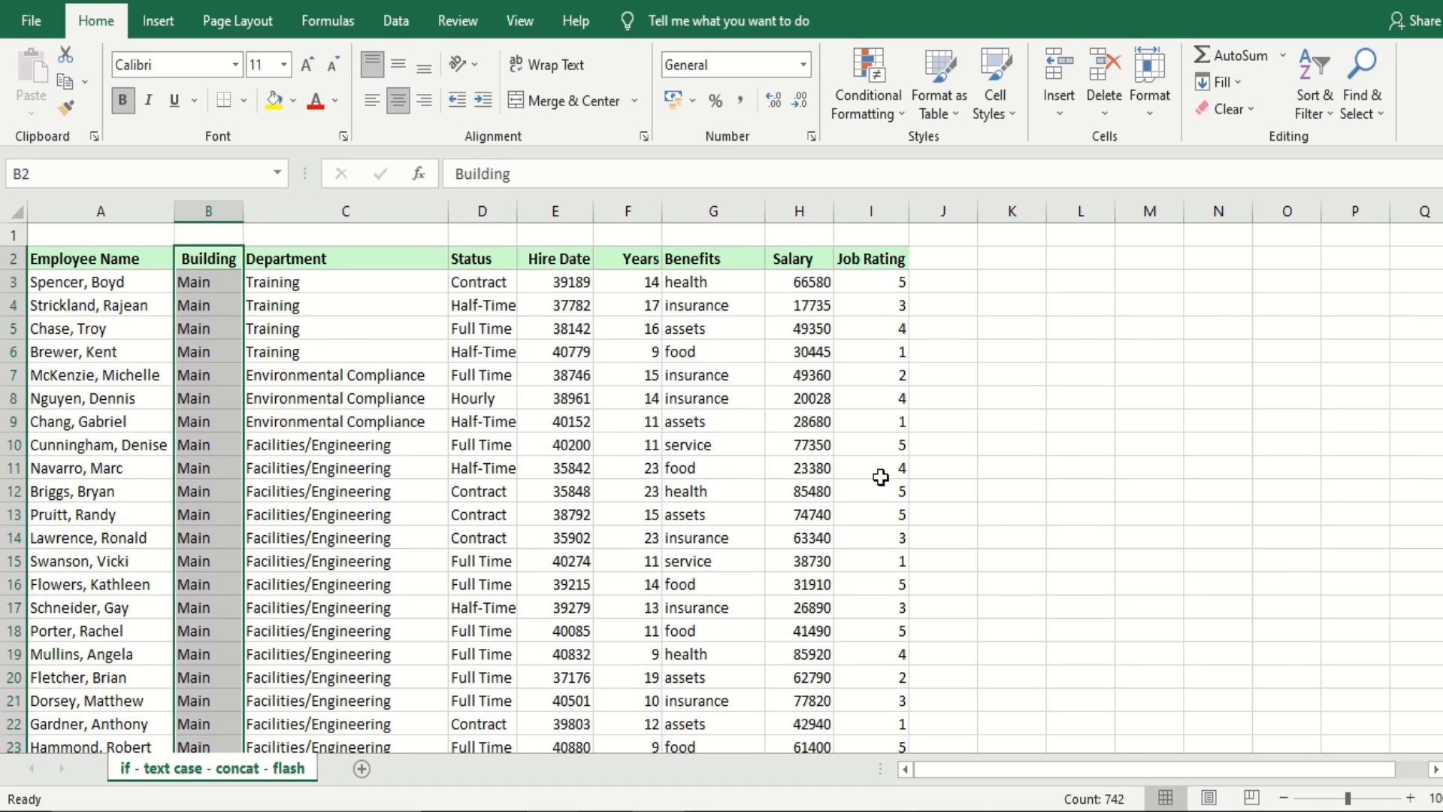
{"action": "key", "text": "ctrl+z"}
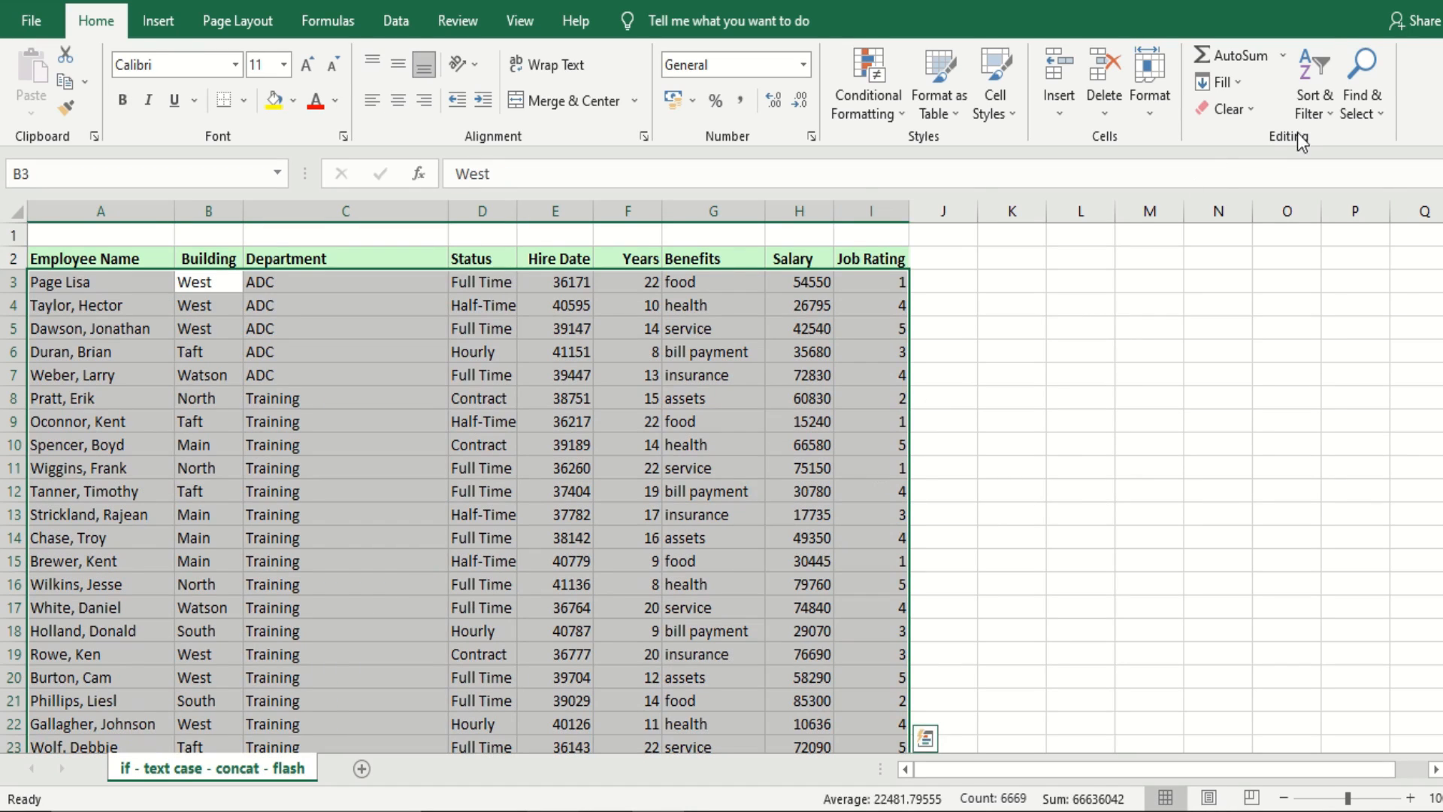
Start a smallest-to-largest sort on the Job Rating column and cancel it
{"action": "left_click", "coordinate": [1323, 102]}
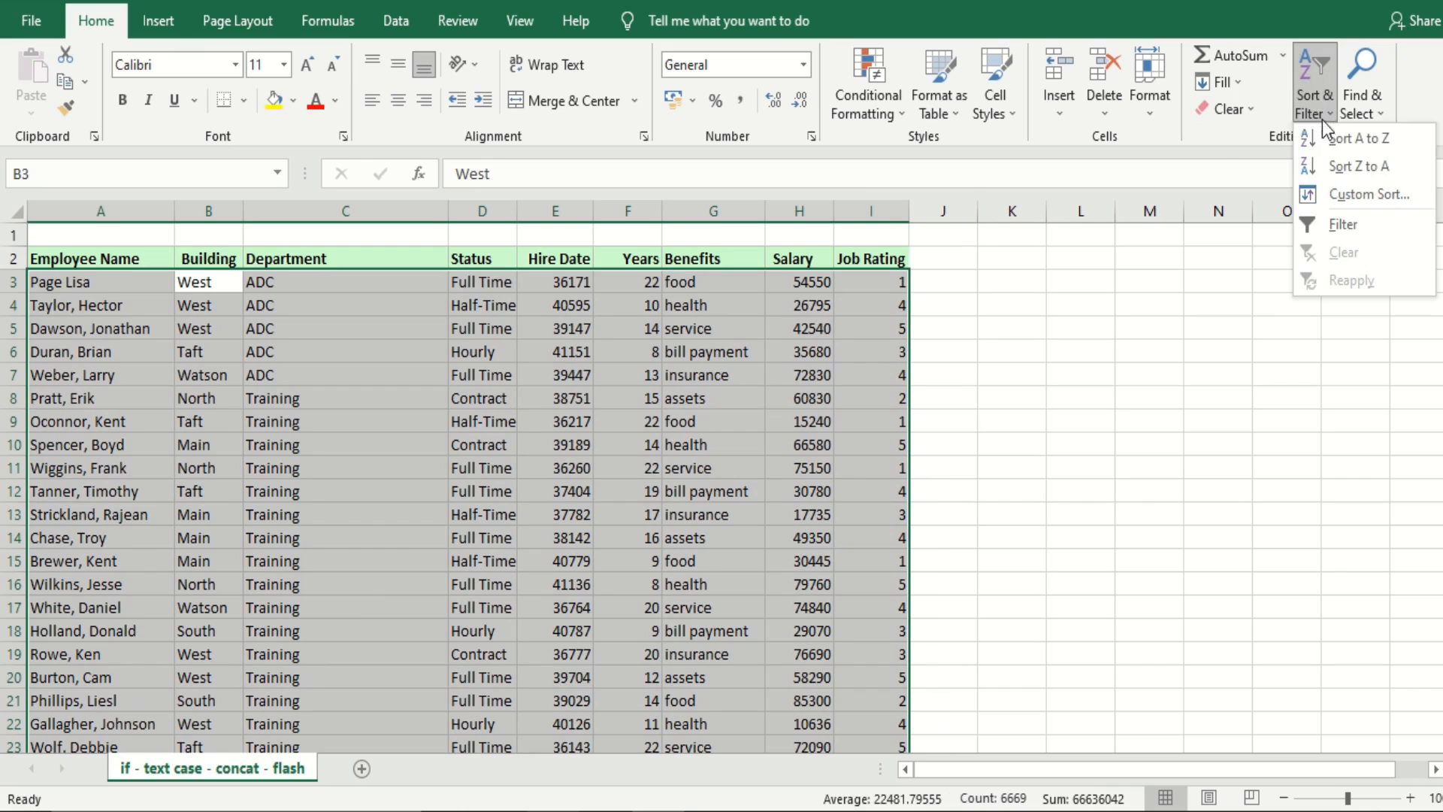
{"action": "left_click", "coordinate": [1108, 400]}
{"action": "left_click", "coordinate": [682, 254]}
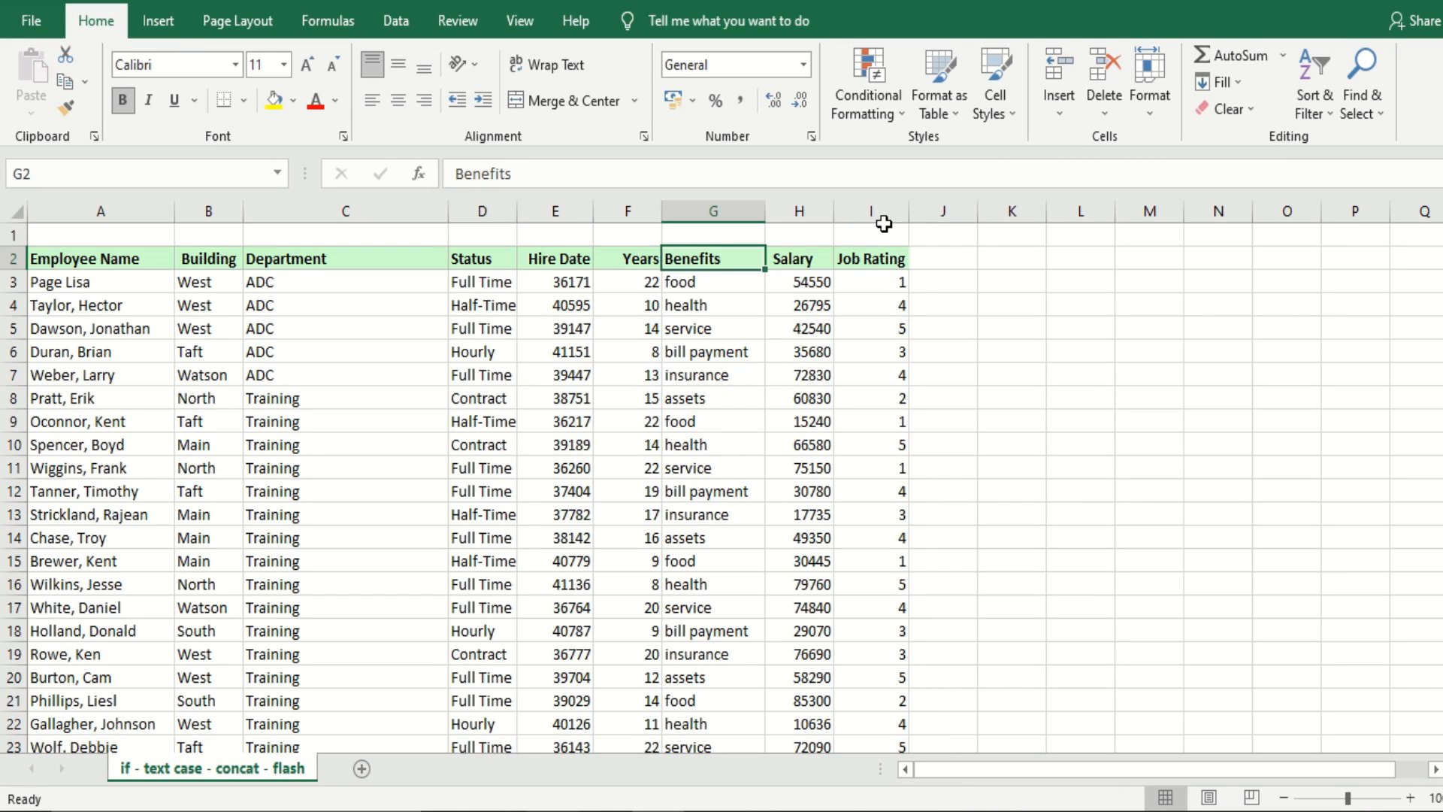
{"action": "left_click", "coordinate": [884, 198]}
{"action": "left_click", "coordinate": [1308, 103]}
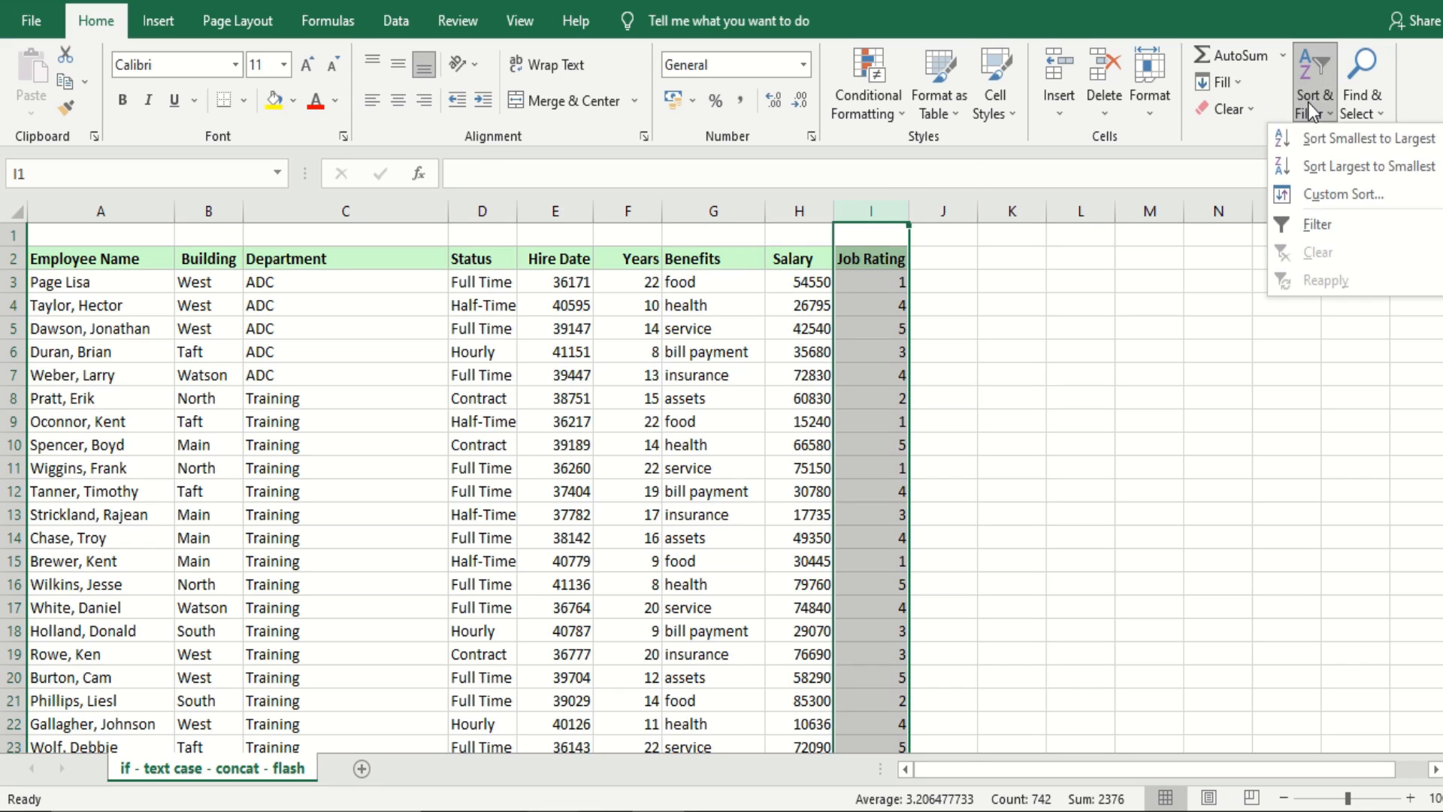
{"action": "left_click", "coordinate": [1312, 139]}
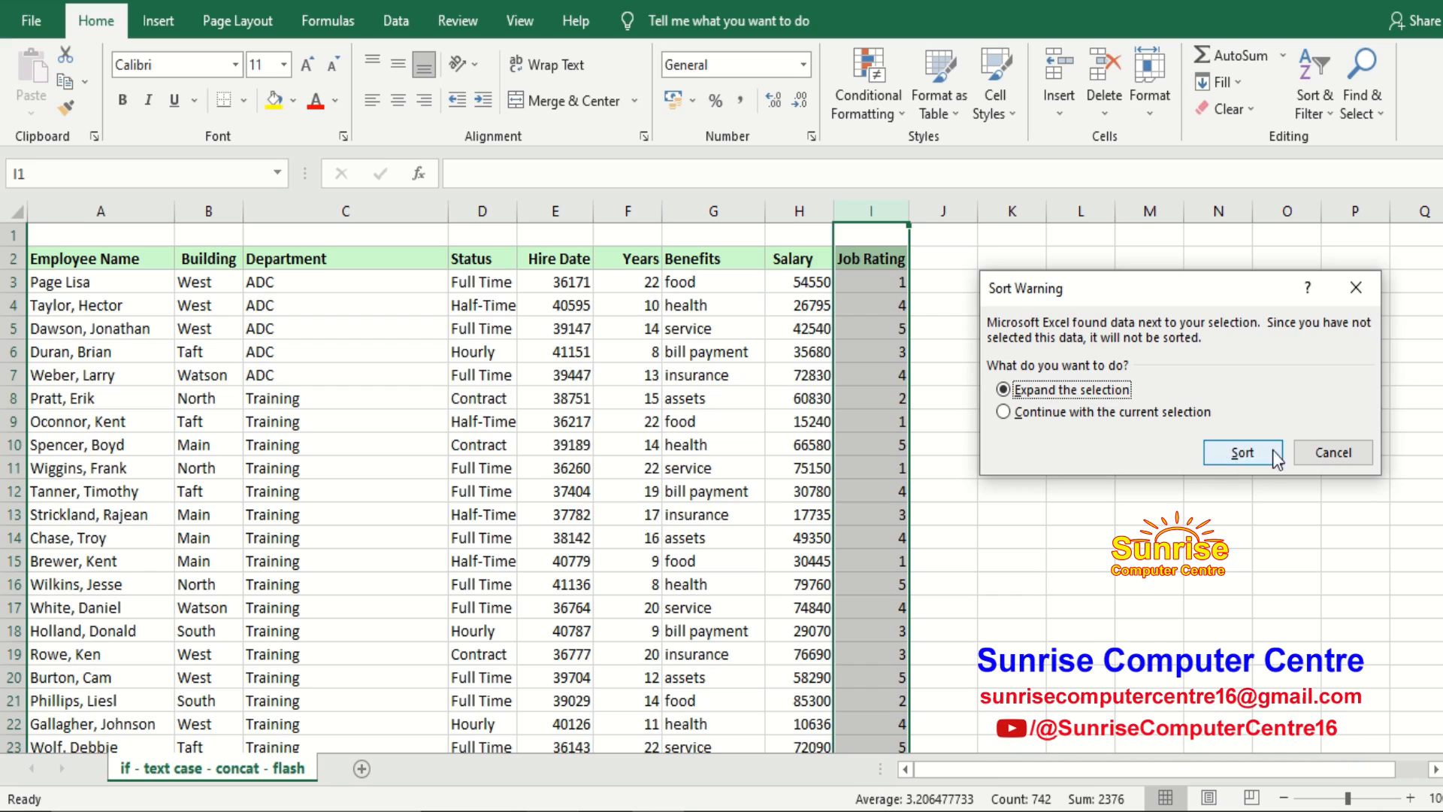
{"action": "left_click", "coordinate": [1312, 451]}
{"action": "left_click", "coordinate": [773, 607]}
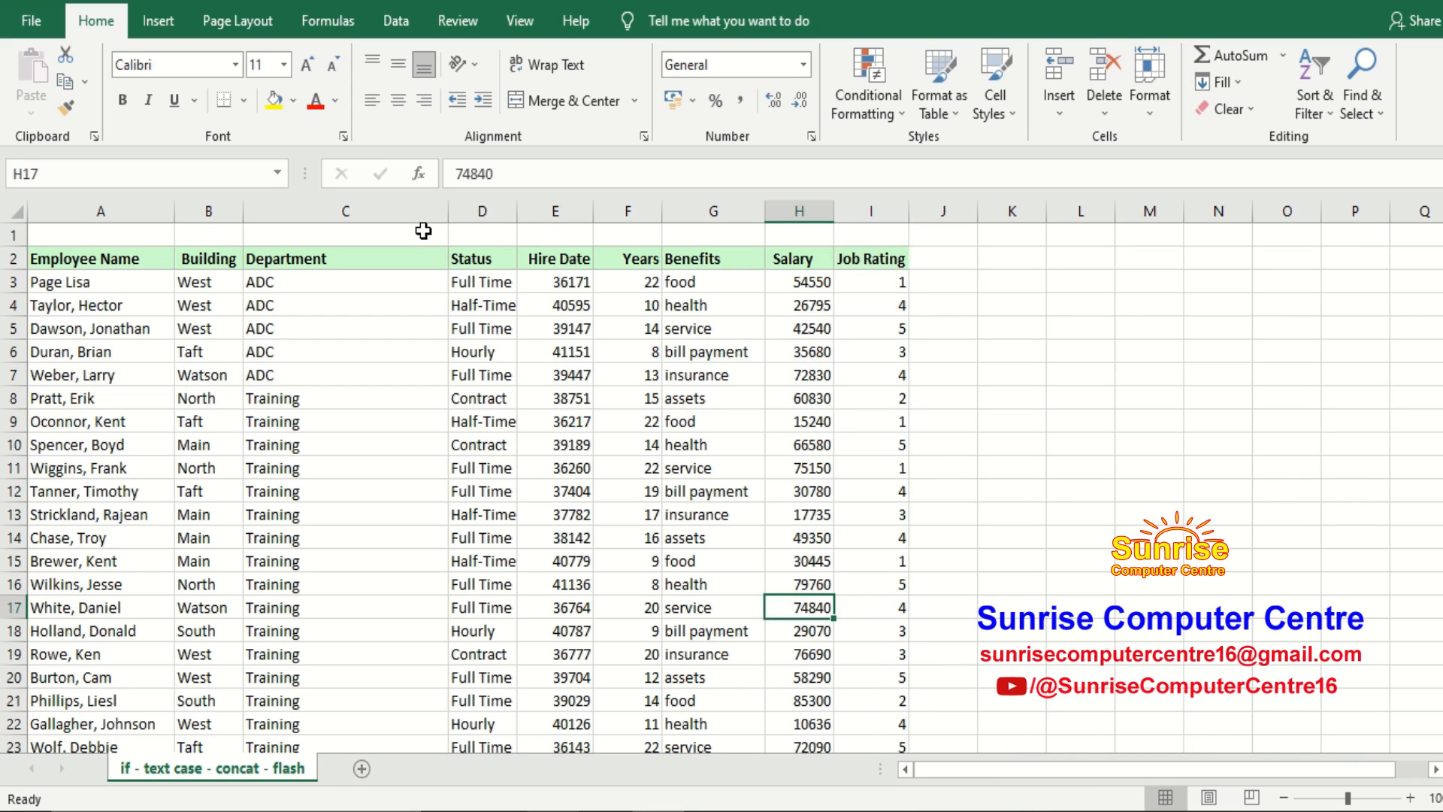